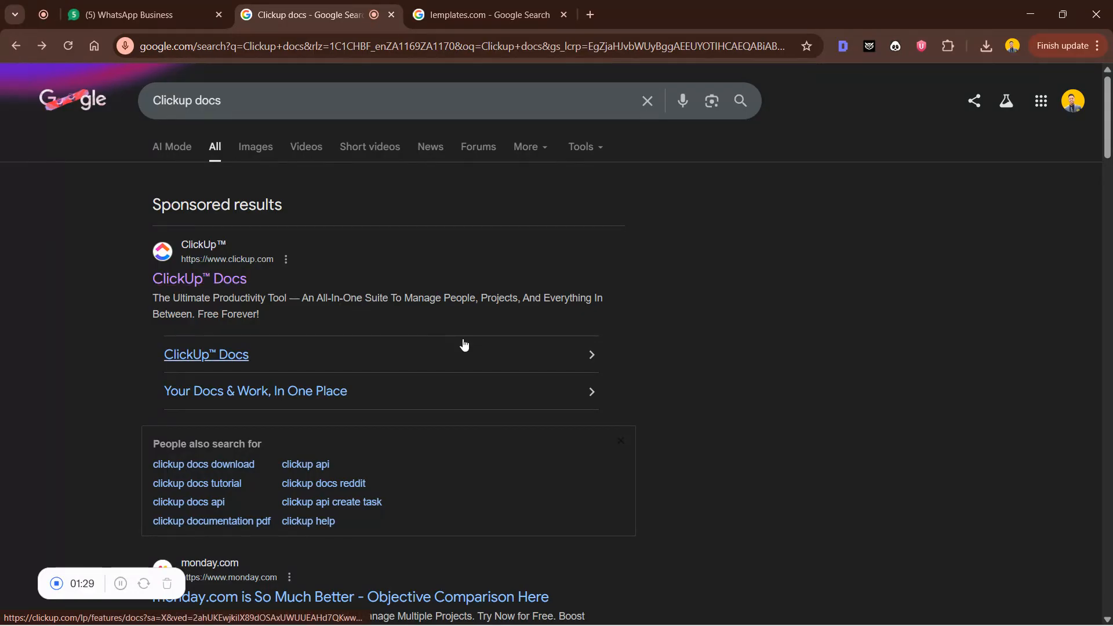
Open the sponsored 'ClickUp™ Docs' result from the Clickup docs search results
click(234, 277)
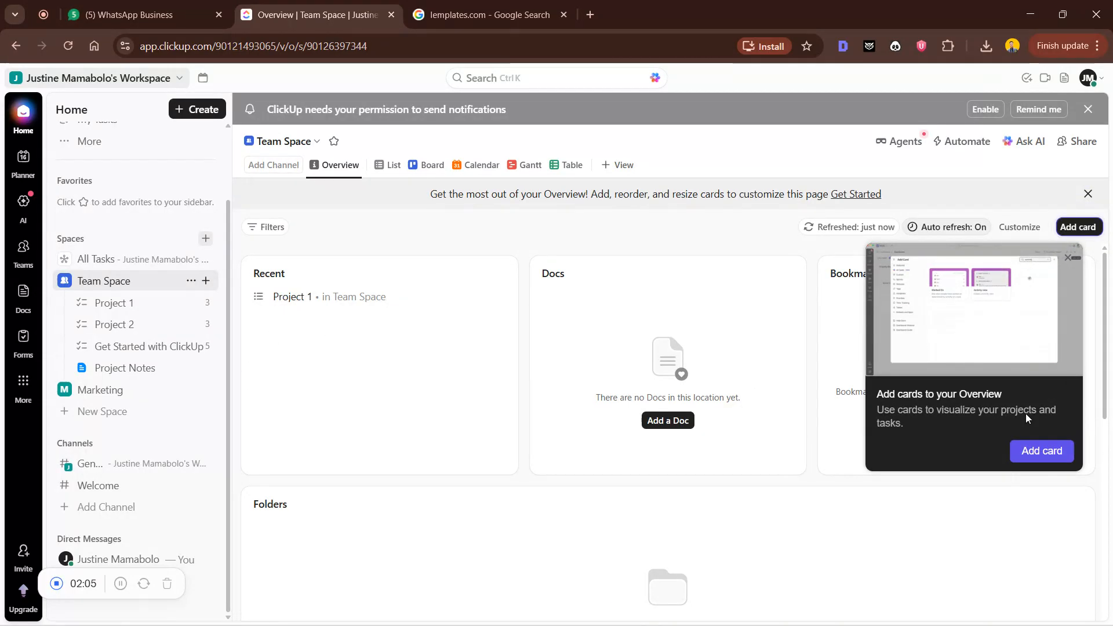
Dismiss the 'Add cards to your Overview' tip on the Team Space Overview
click(1068, 257)
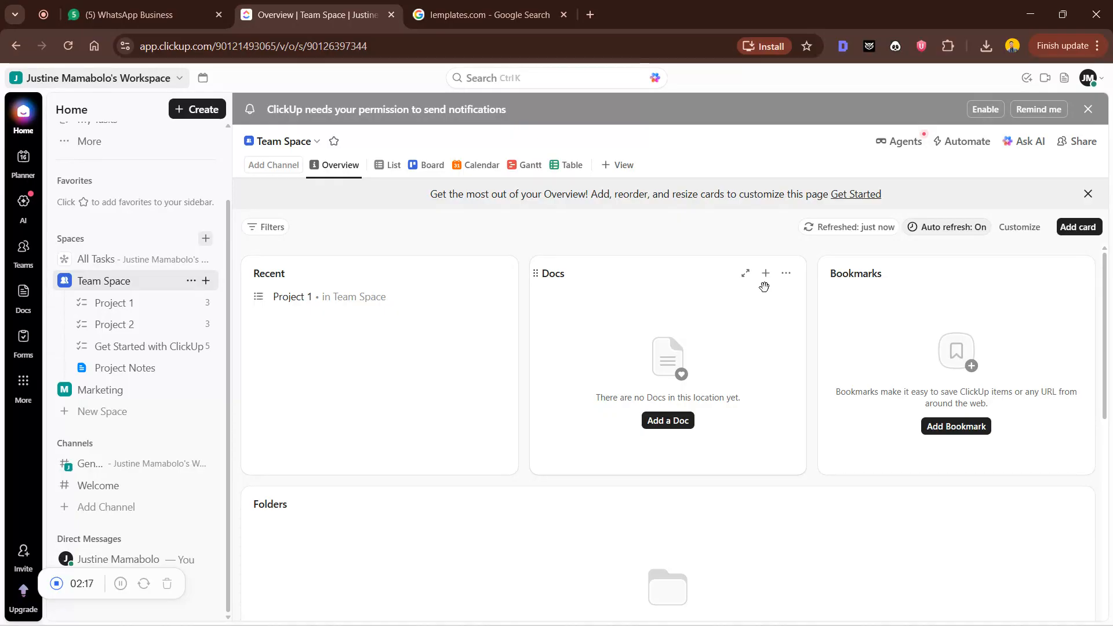
Preview the Docs and Bookmarks add options without adding anything, then open #General
click(764, 275)
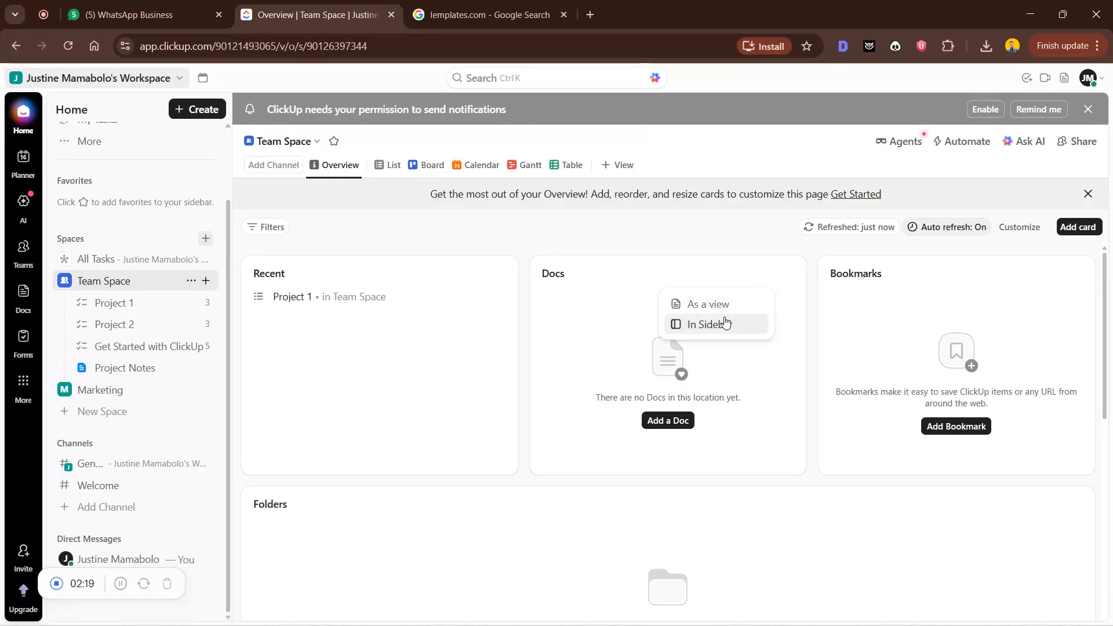
click(921, 315)
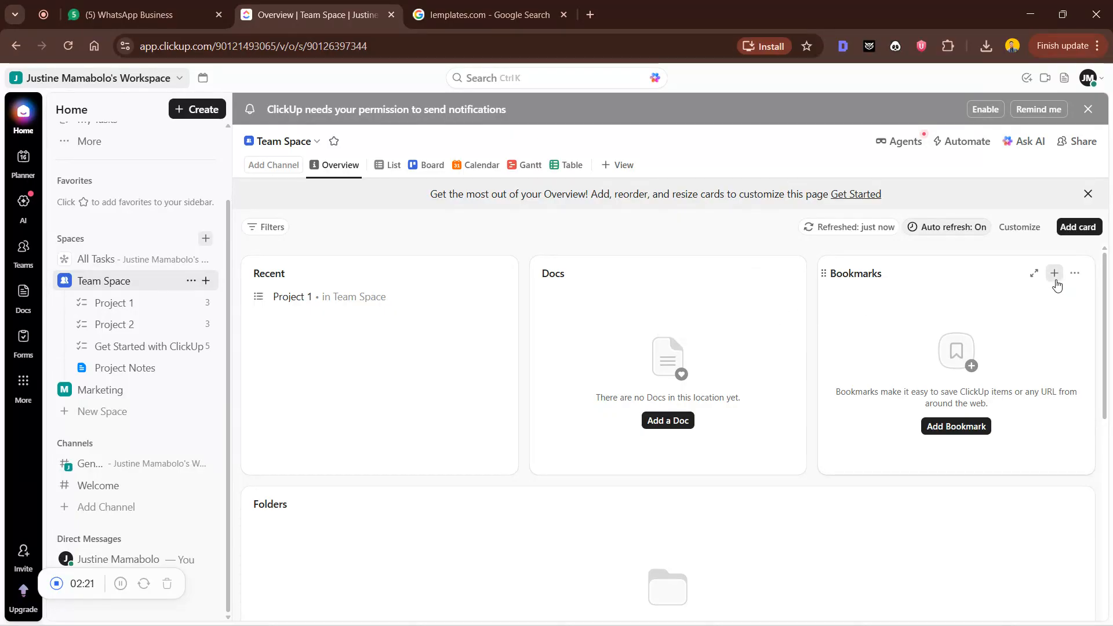
click(1054, 274)
click(287, 403)
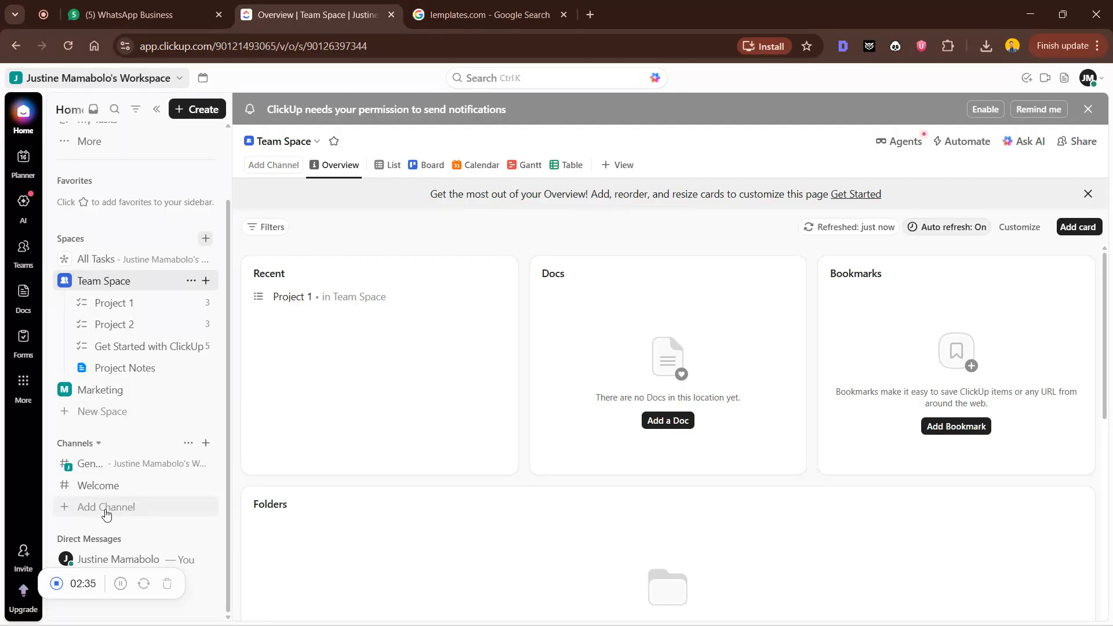
click(152, 468)
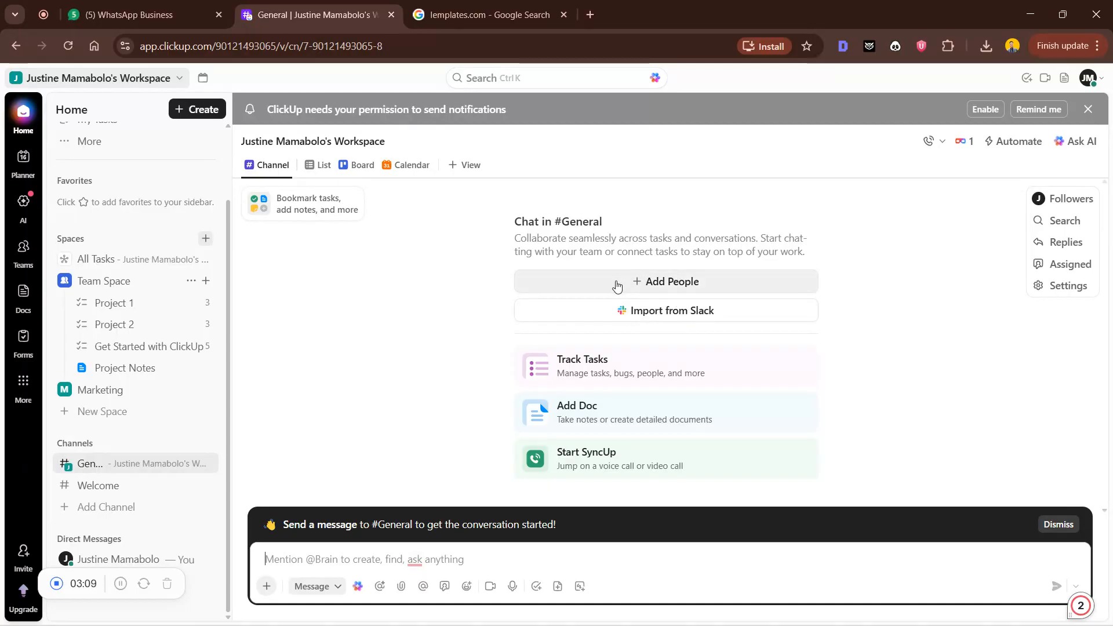
Switch to the List view of All Tasks, grouped by project and status
click(325, 166)
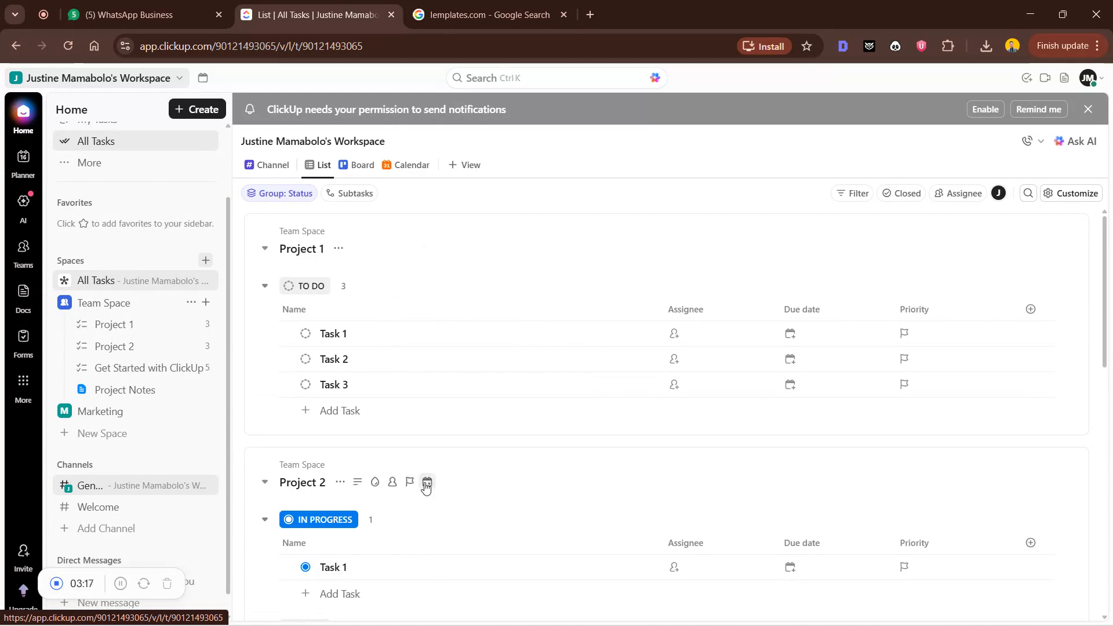
Switch All Tasks to the Board view and scroll across its status columns
scroll(426, 489, down, 6)
scroll(425, 435, up, 4)
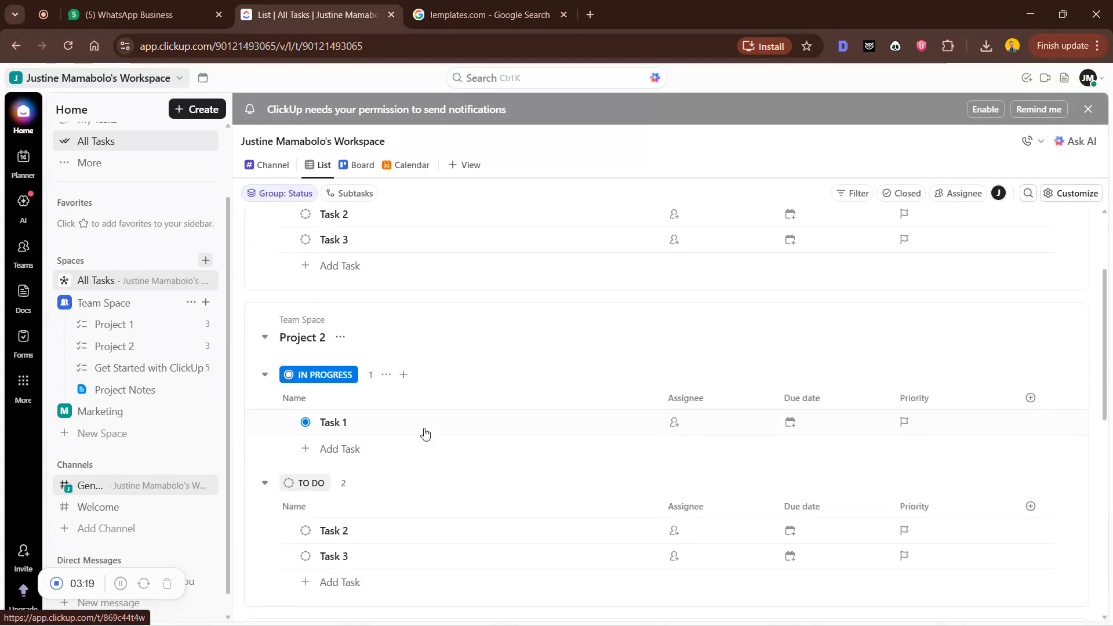
scroll(418, 394, up, 3)
click(366, 165)
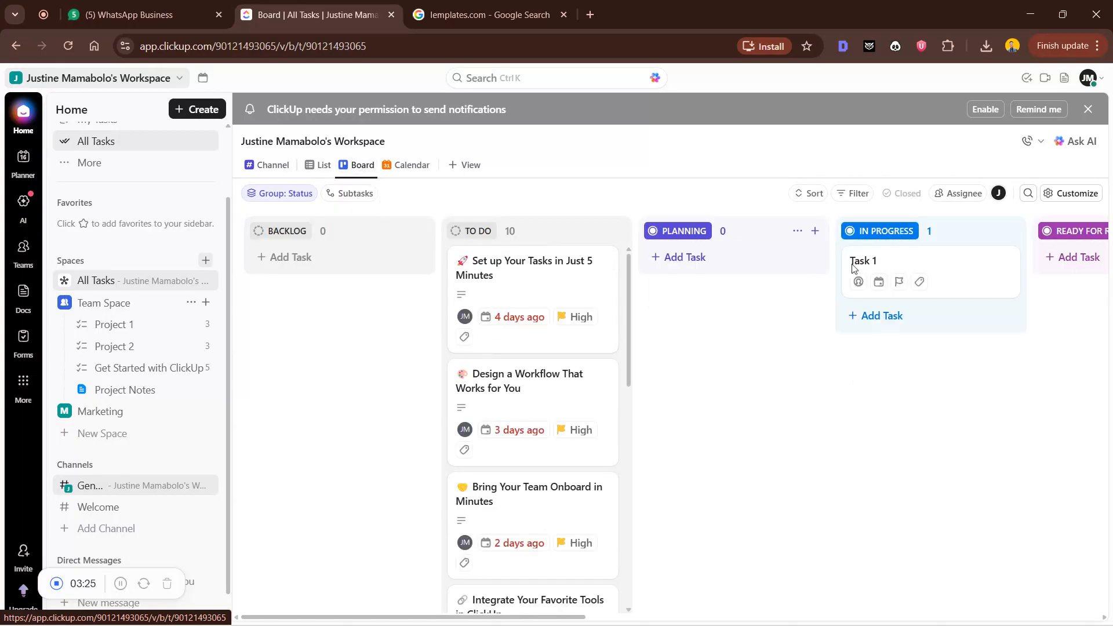
drag(458, 620, 915, 603)
drag(935, 604, 385, 601)
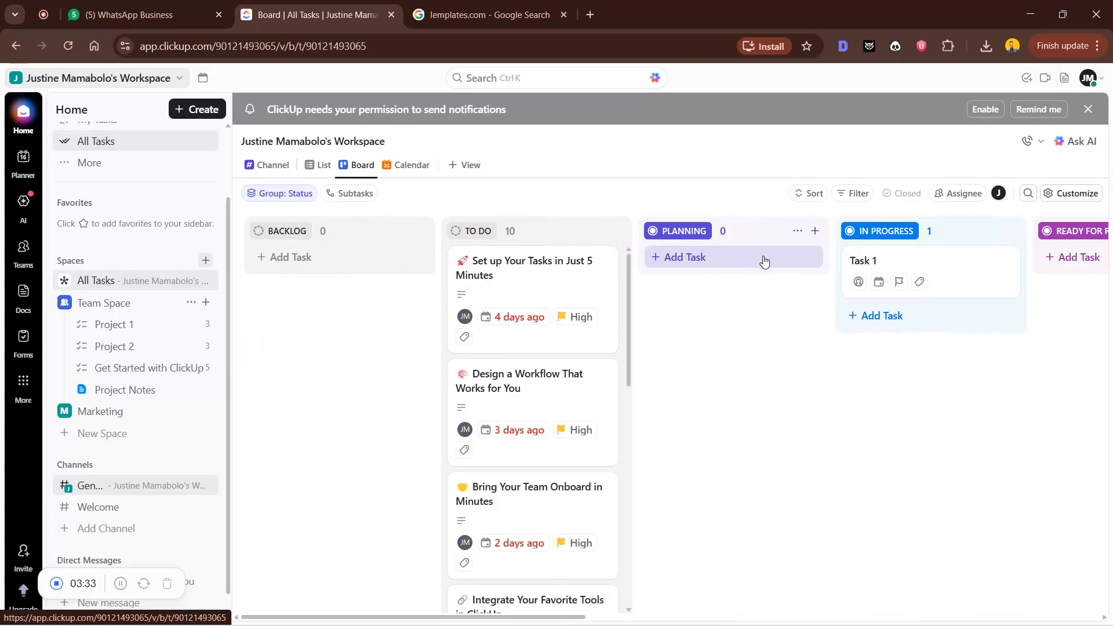
click(994, 232)
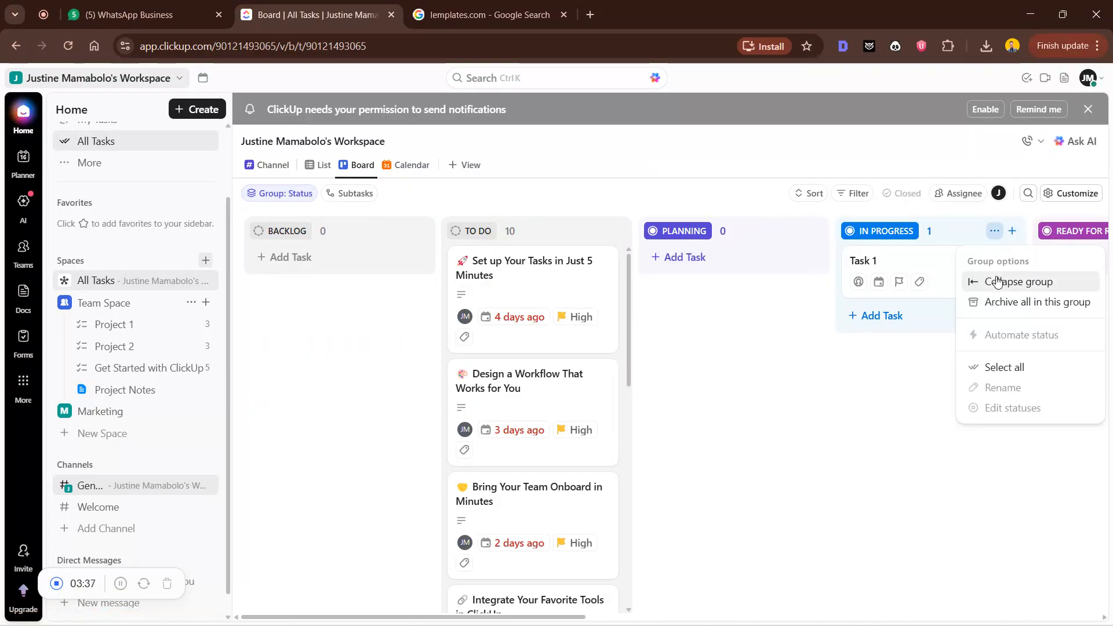
click(740, 390)
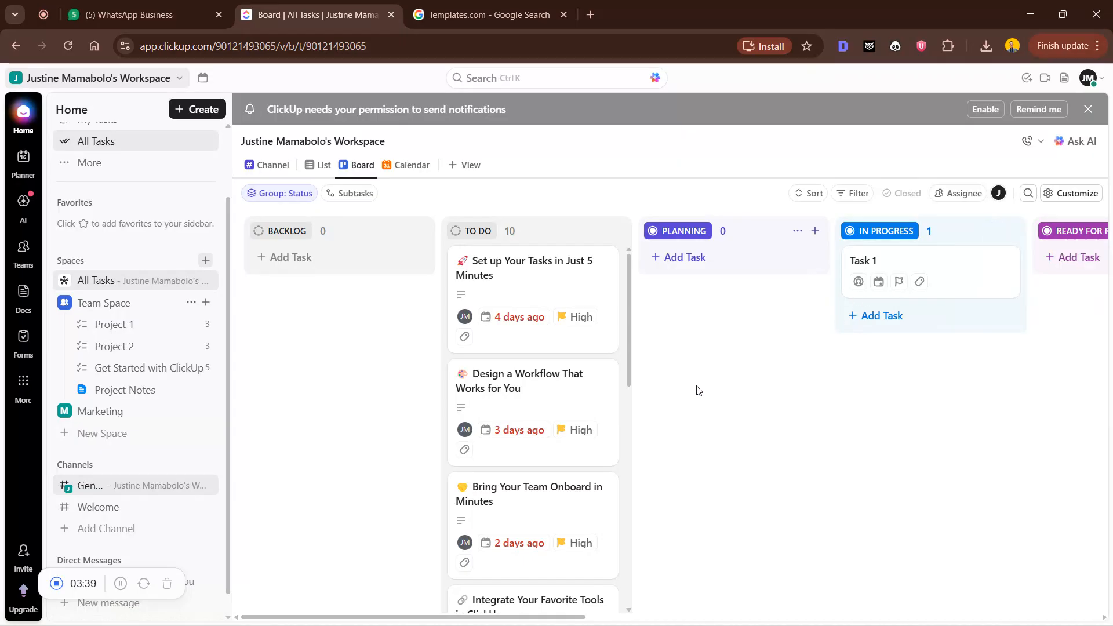
drag(546, 239, 587, 255)
Discard a blank To Do task card and collapse the BACKLOG and PLANNING columns
click(617, 232)
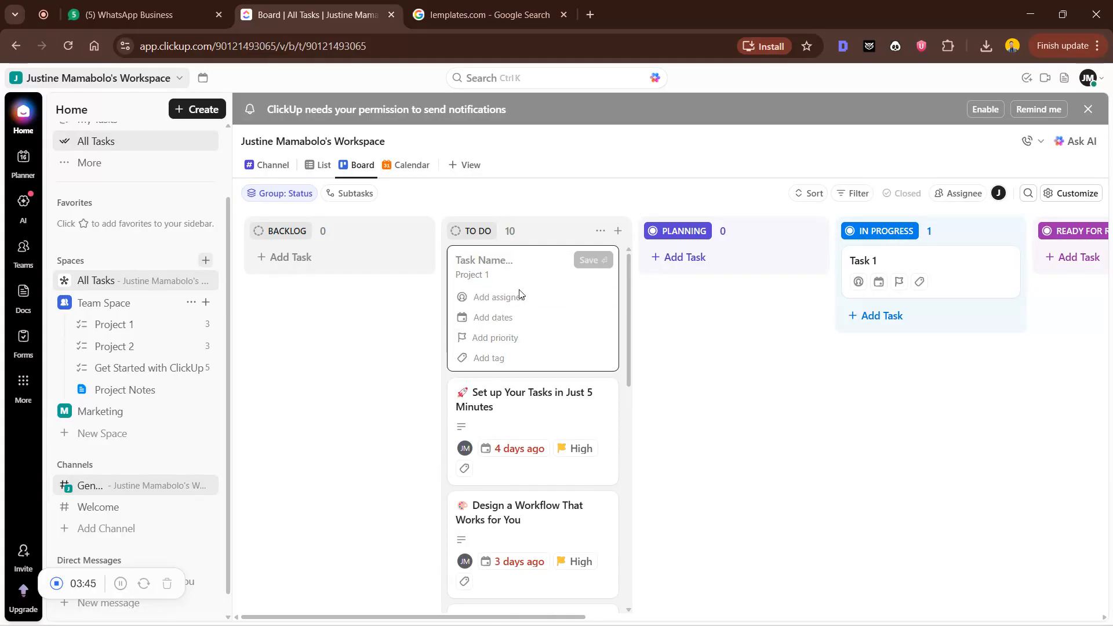
click(398, 310)
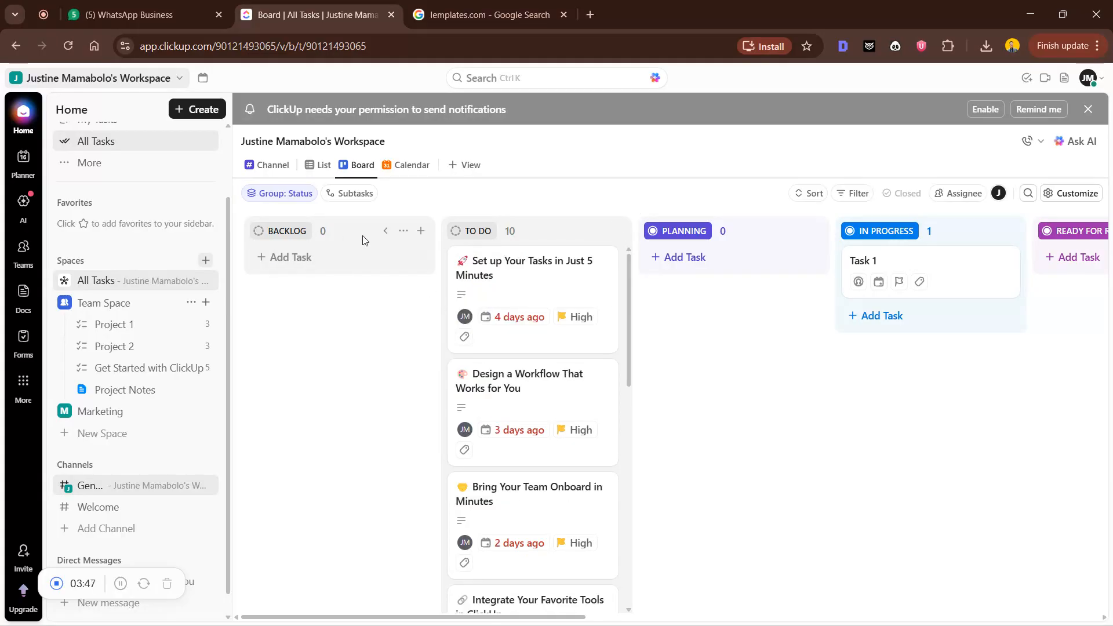
click(408, 232)
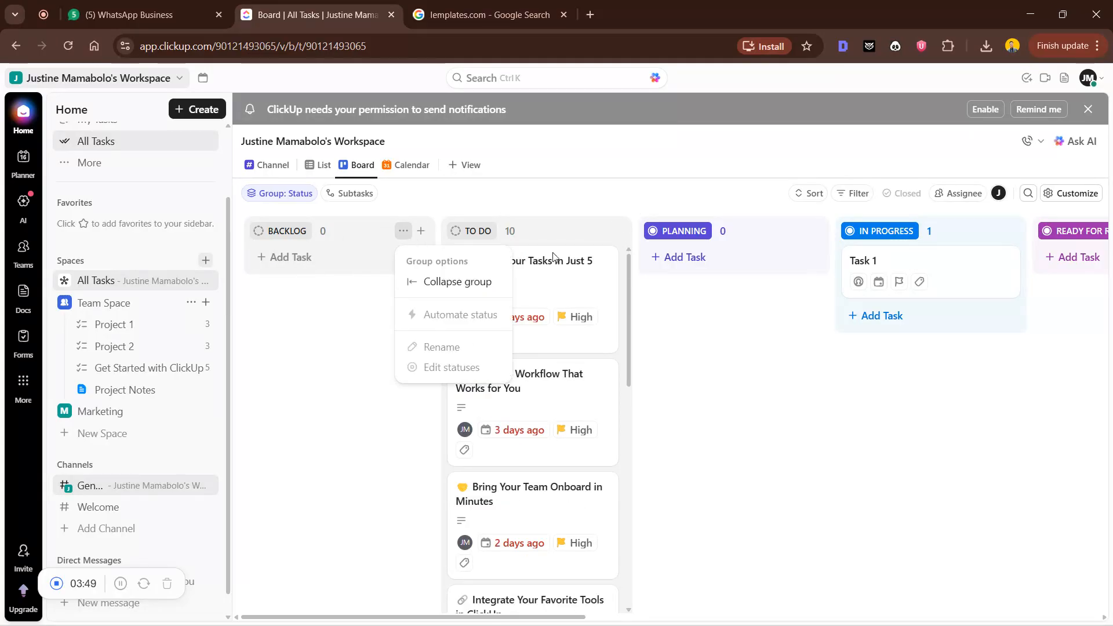
click(466, 283)
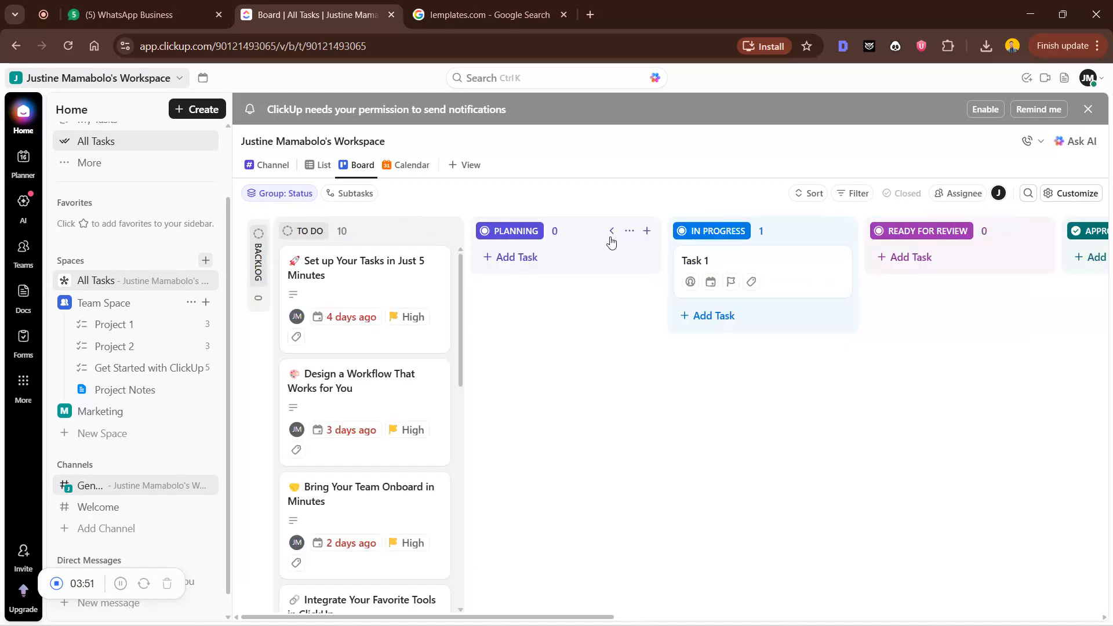
click(629, 230)
click(647, 281)
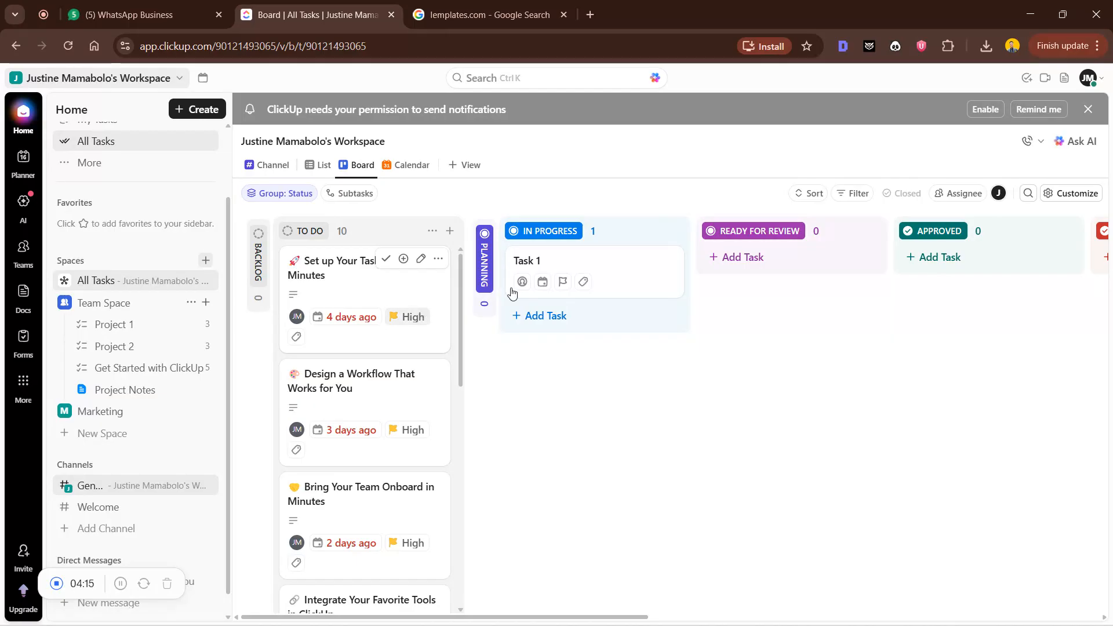
Collapse the READY FOR REVIEW, APPROVED and REJECTED columns
click(856, 232)
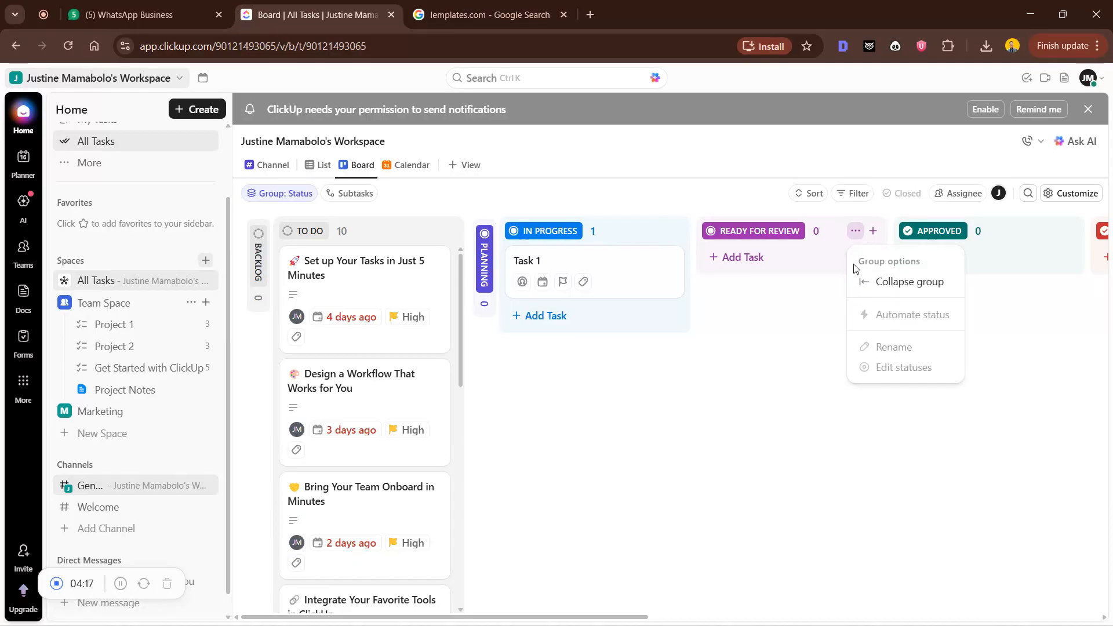
click(868, 281)
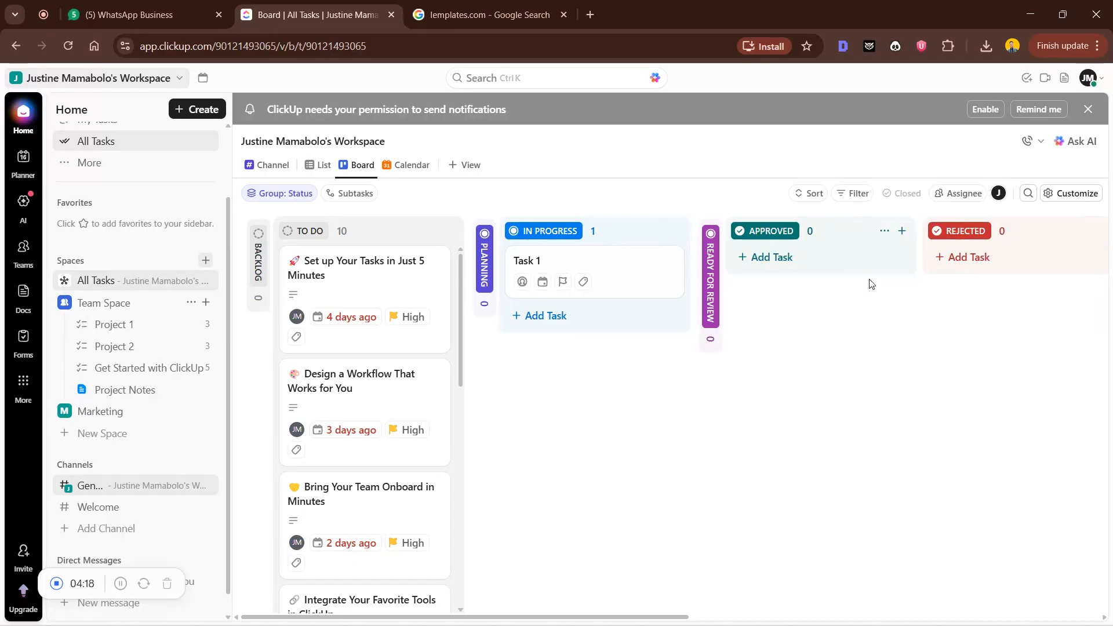
click(884, 231)
click(898, 281)
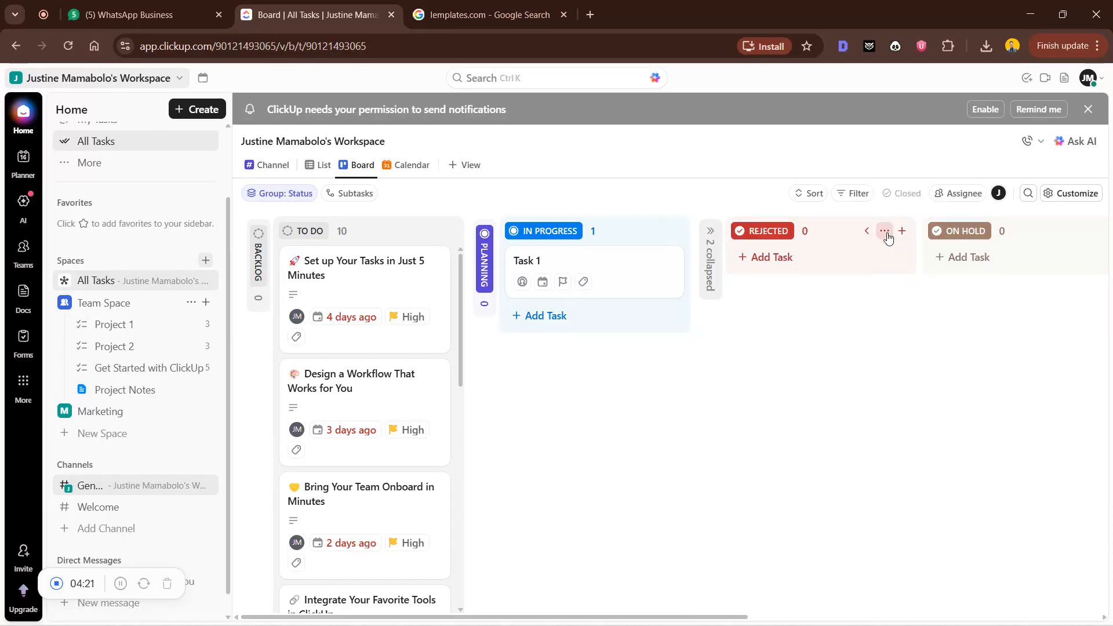
click(885, 230)
click(900, 289)
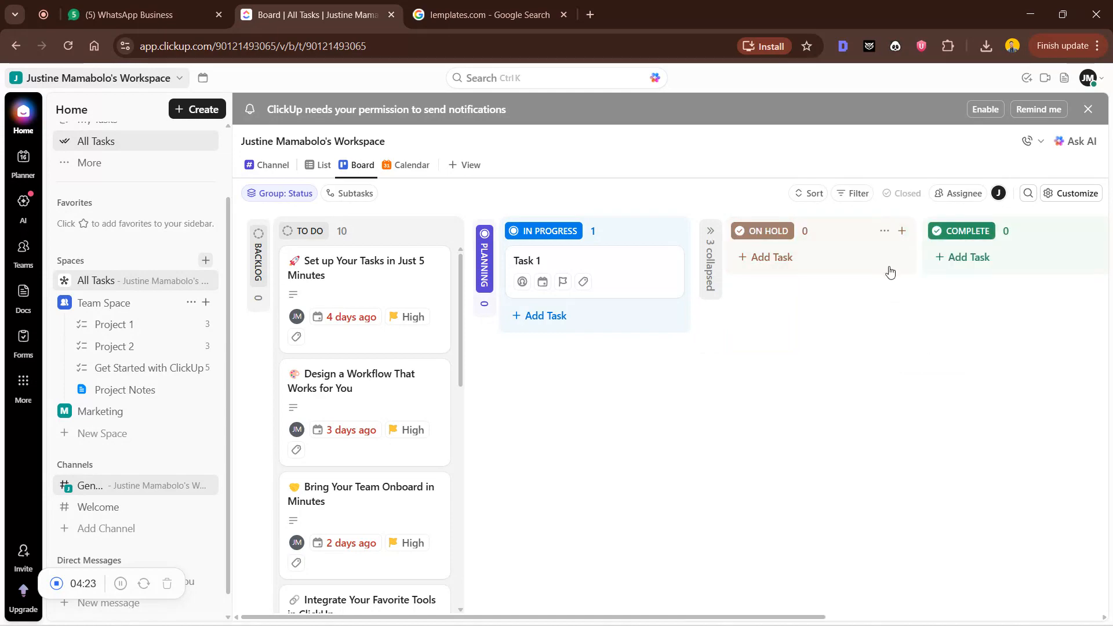
Collapse ON HOLD, COMPLETE and DONE, then recombine the collapsed columns into one strip
click(885, 230)
click(891, 283)
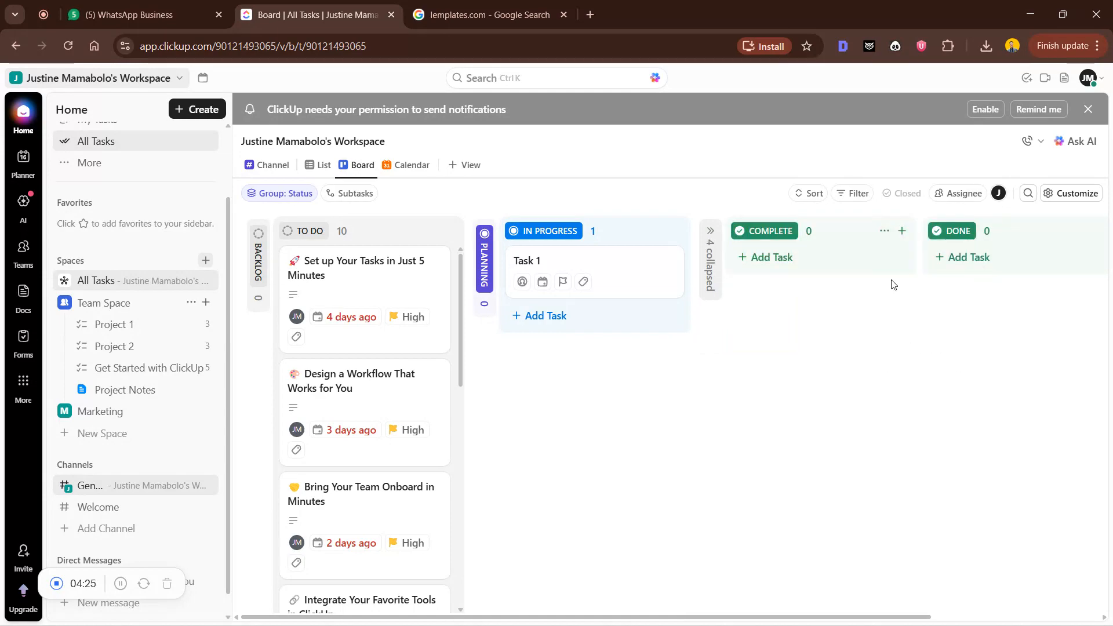
click(884, 231)
click(889, 284)
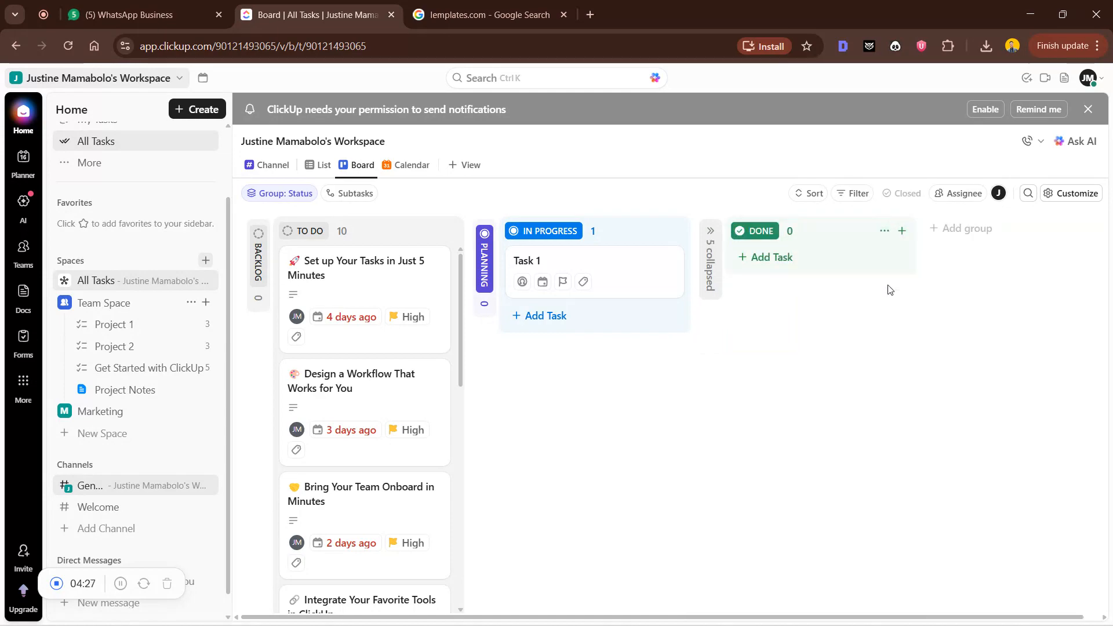
click(885, 230)
click(909, 282)
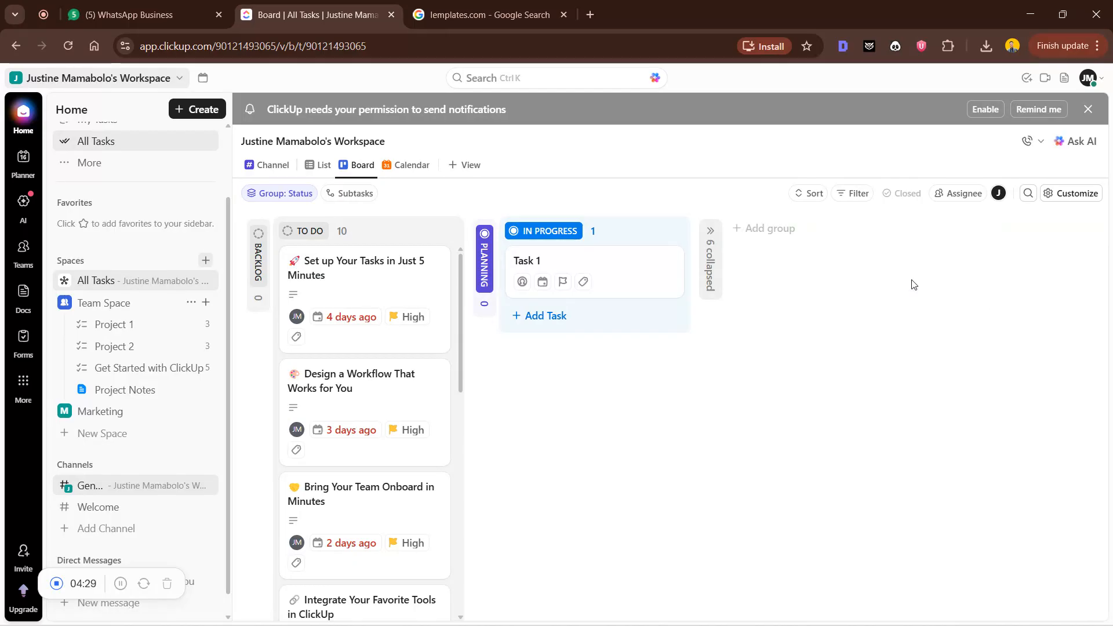
click(707, 248)
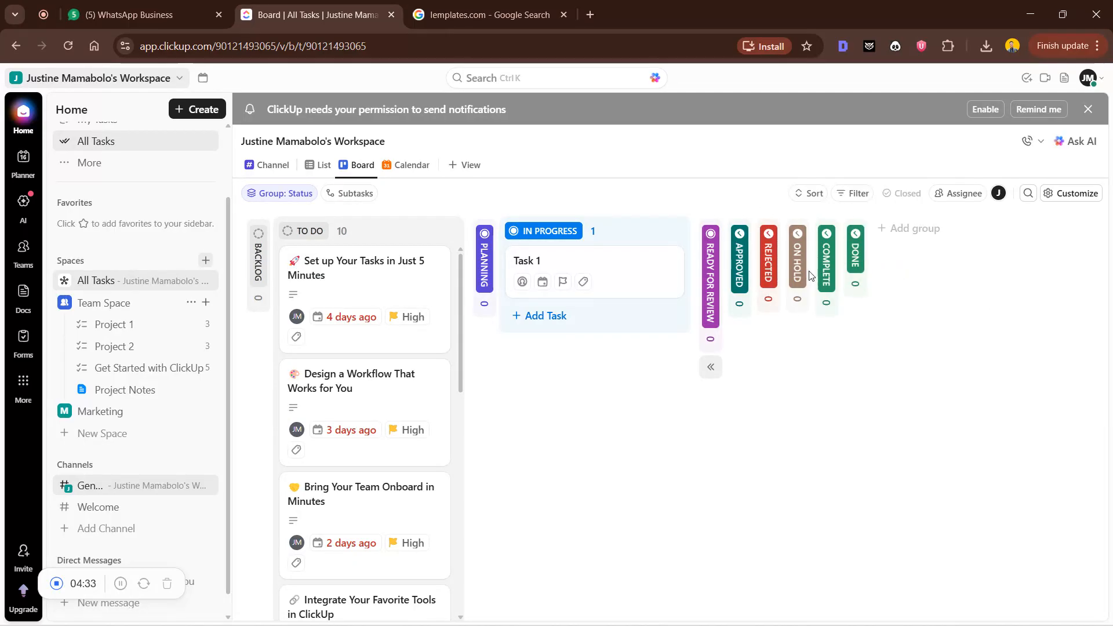
click(709, 366)
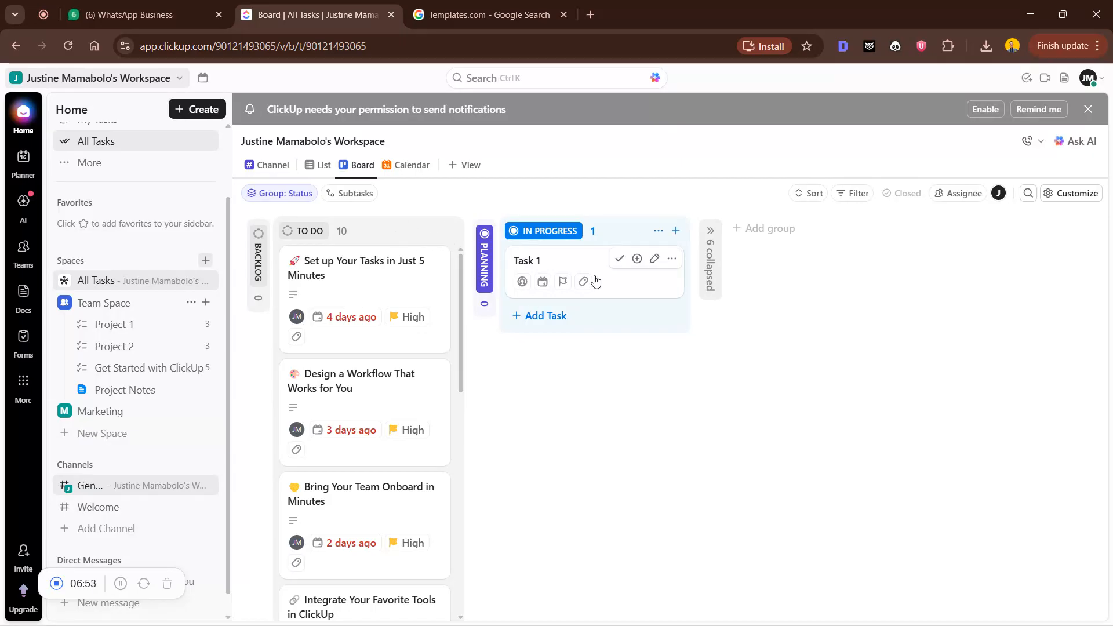
Open the 'Set up Your Tasks in Just 5 Minutes' task, read its description, and close it
click(324, 266)
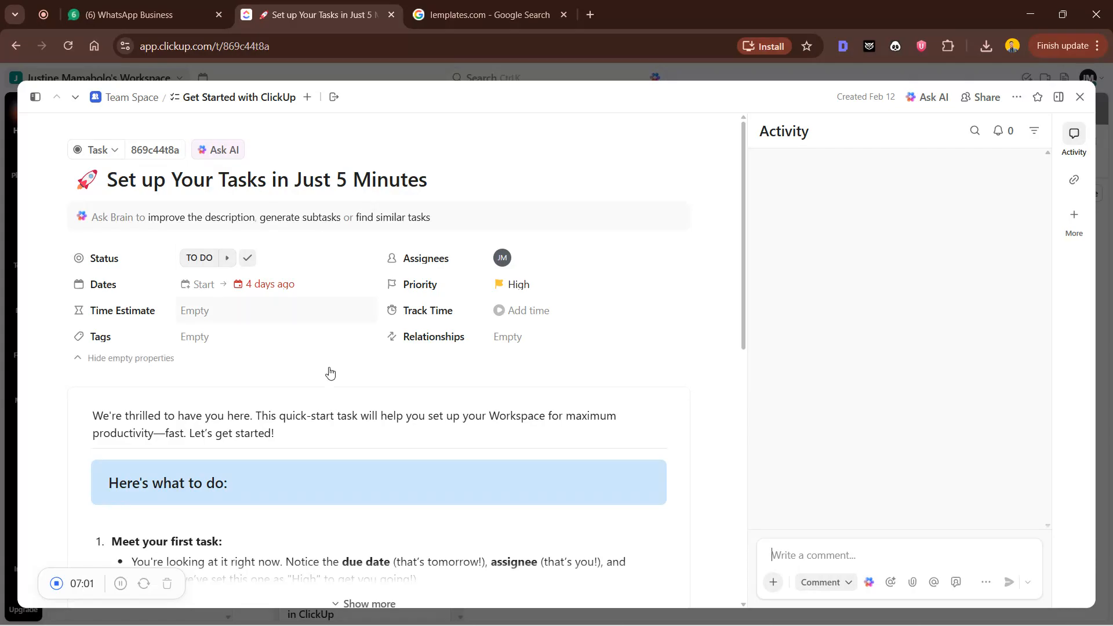
click(300, 425)
scroll(279, 437, down, 6)
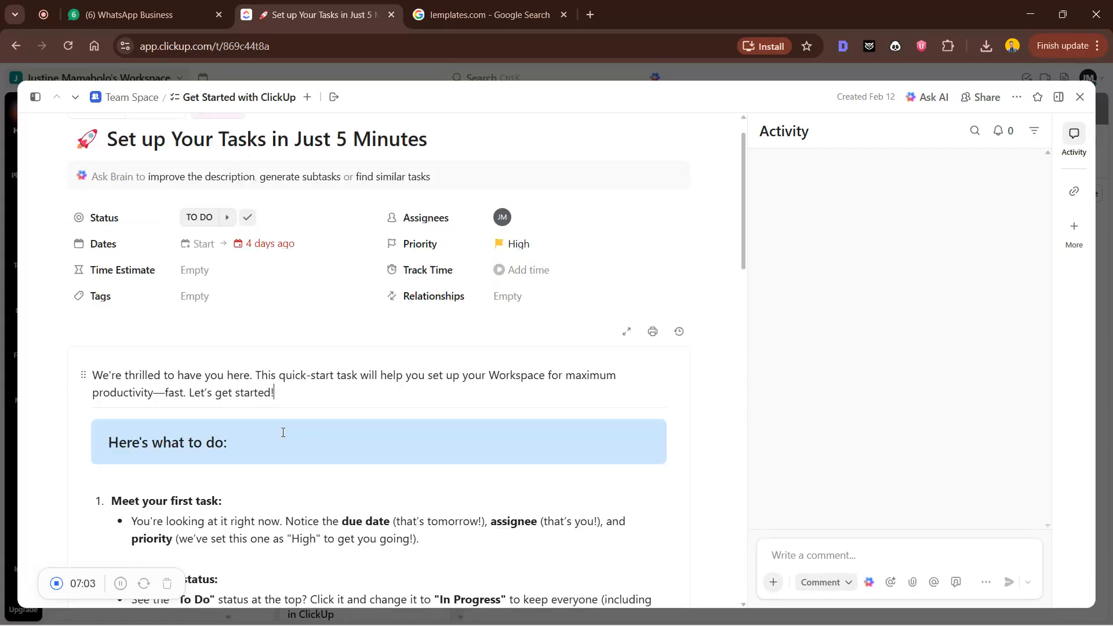
scroll(203, 173, up, 1)
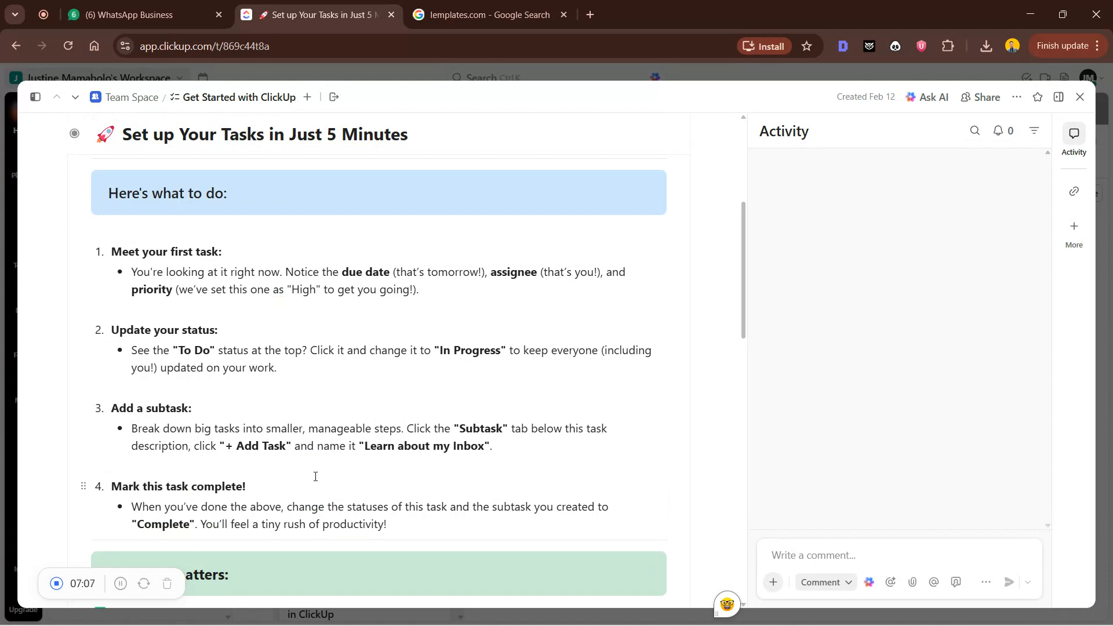
scroll(313, 474, down, 4)
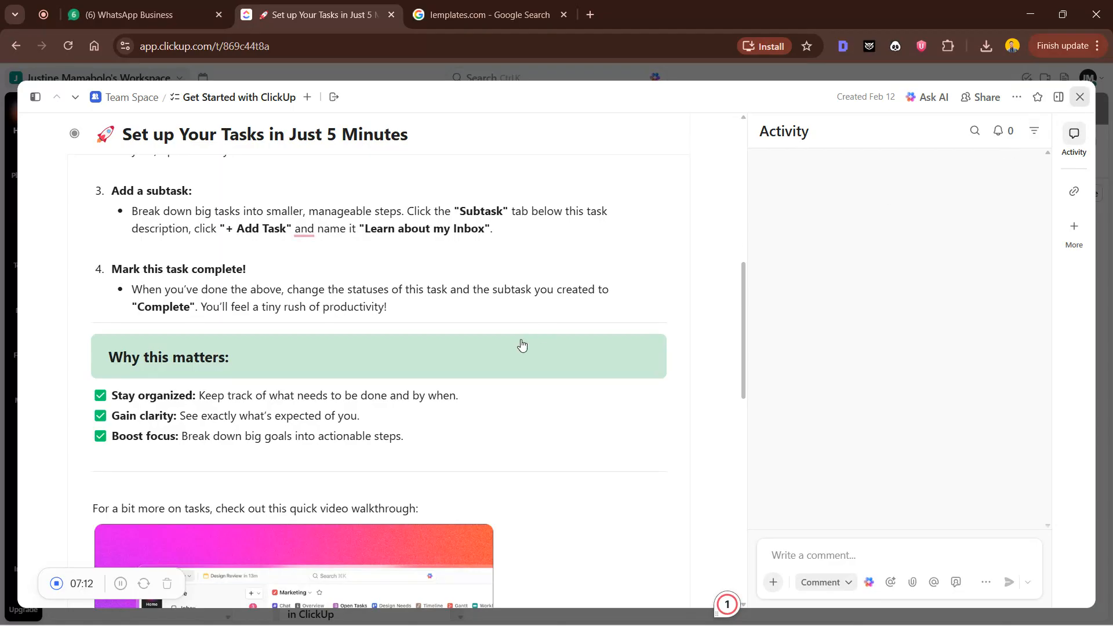
key(Escape)
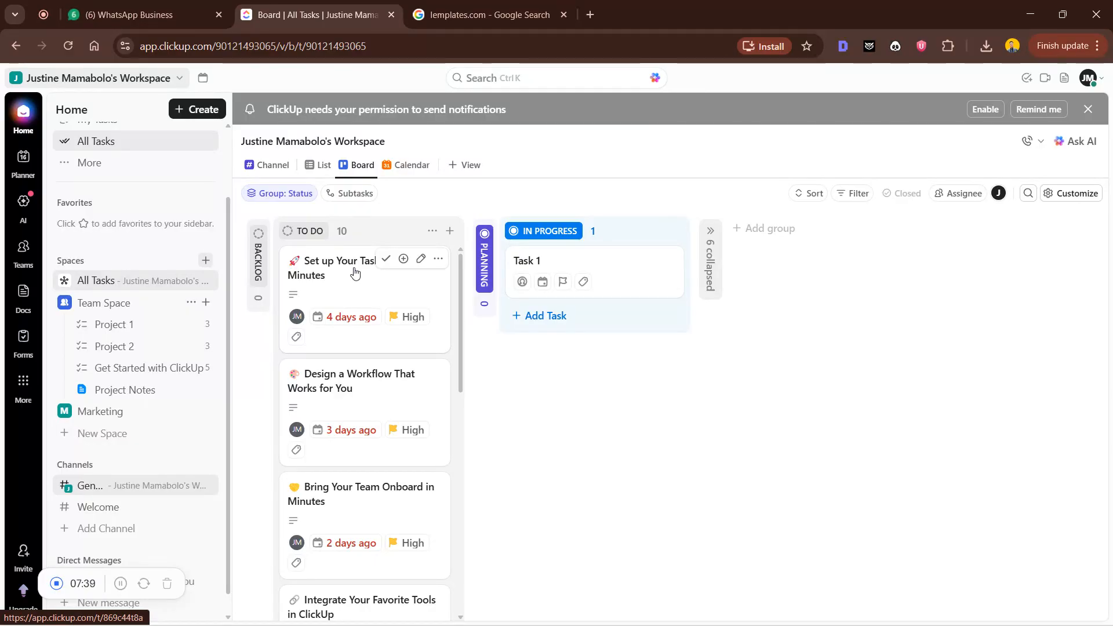
Show the More apps menu listing Chat, Clips, Goals and other apps
click(23, 382)
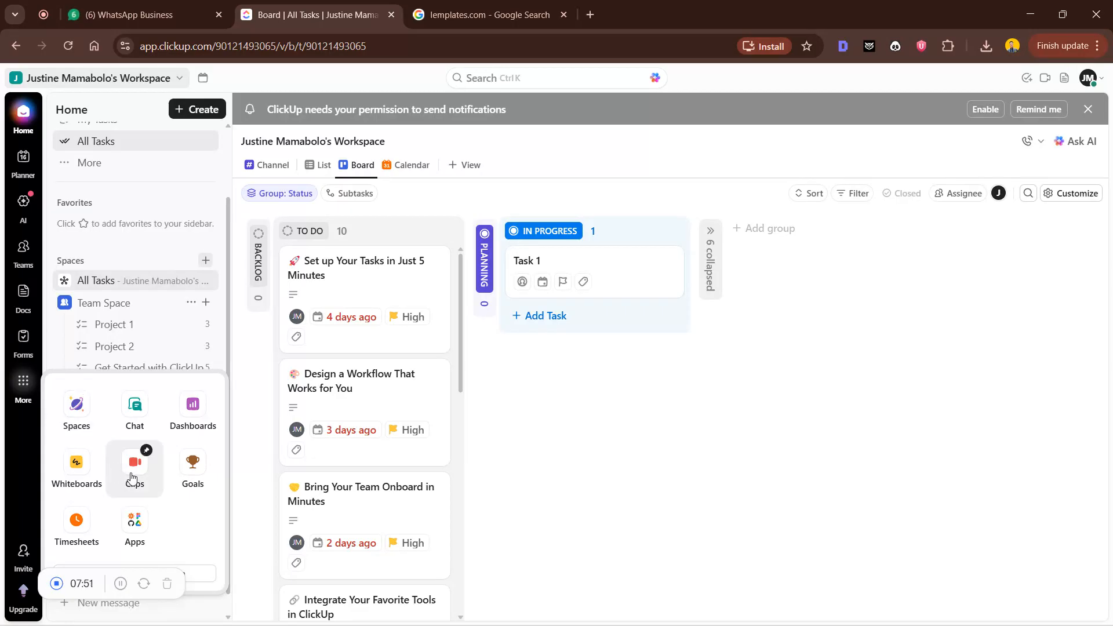
Create a new form in Forms based on a template
mouse_move(24, 338)
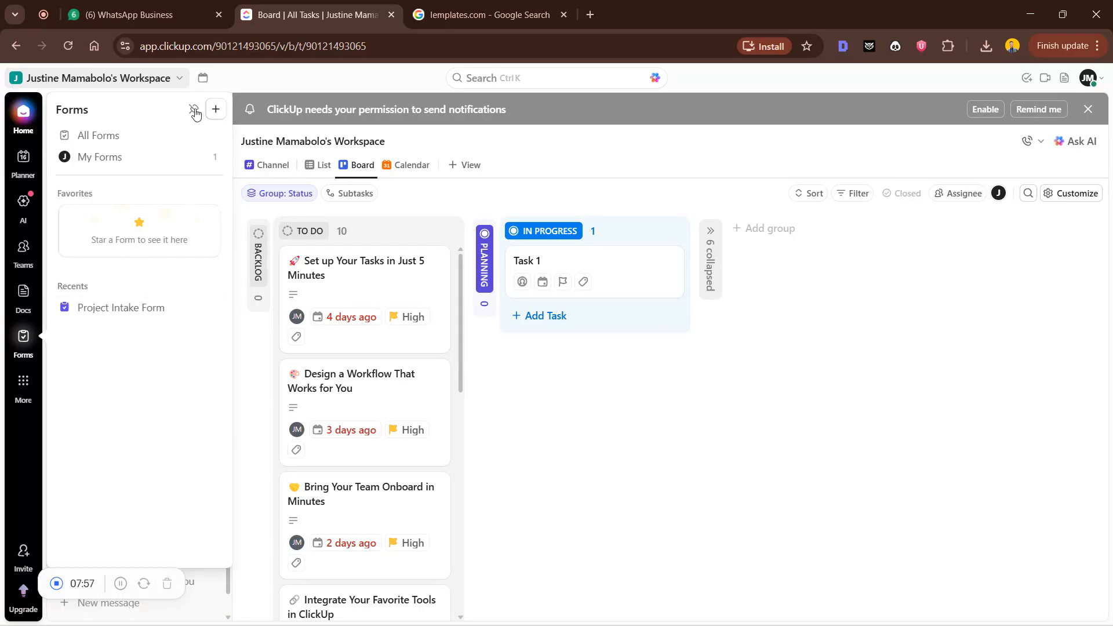
click(219, 115)
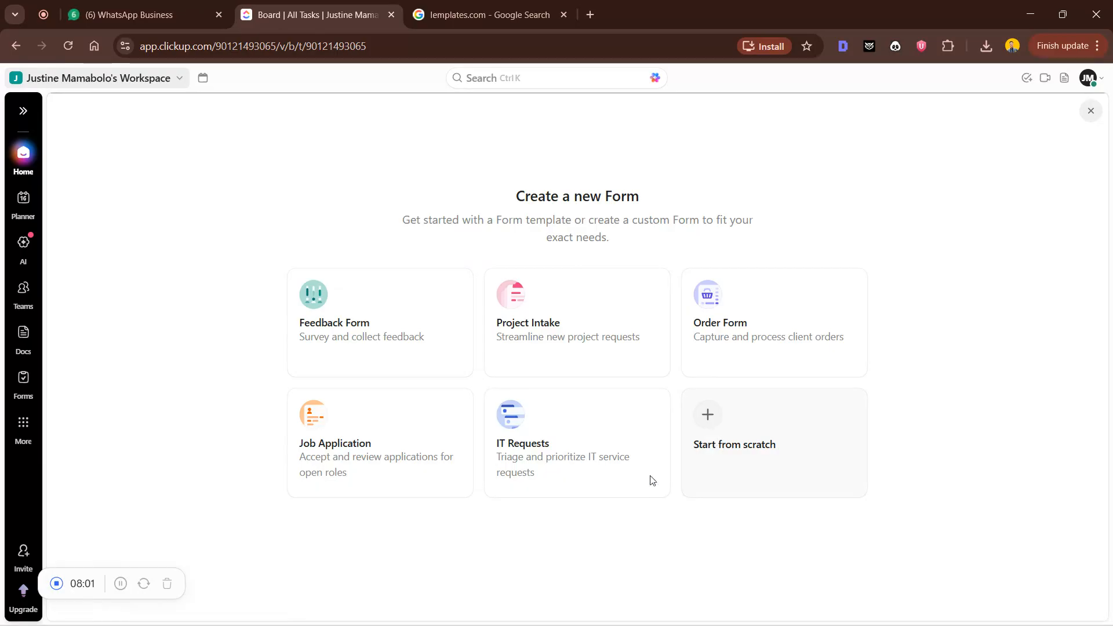
click(517, 294)
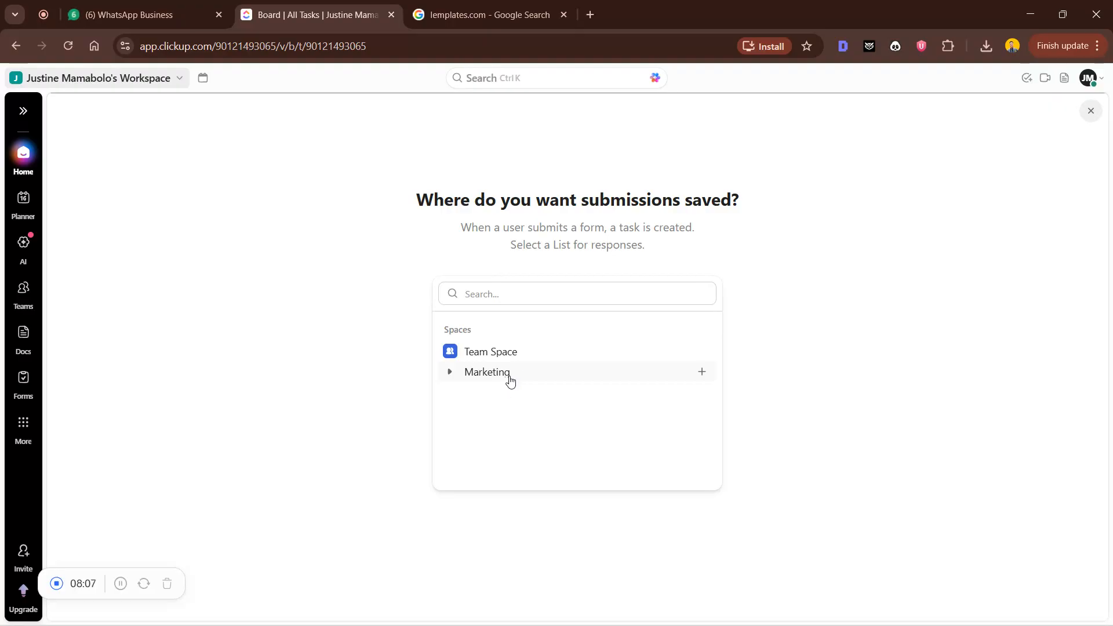
Create a Marketing list named 'hu' with description 'hu', declining the upgrade and list settings
click(703, 372)
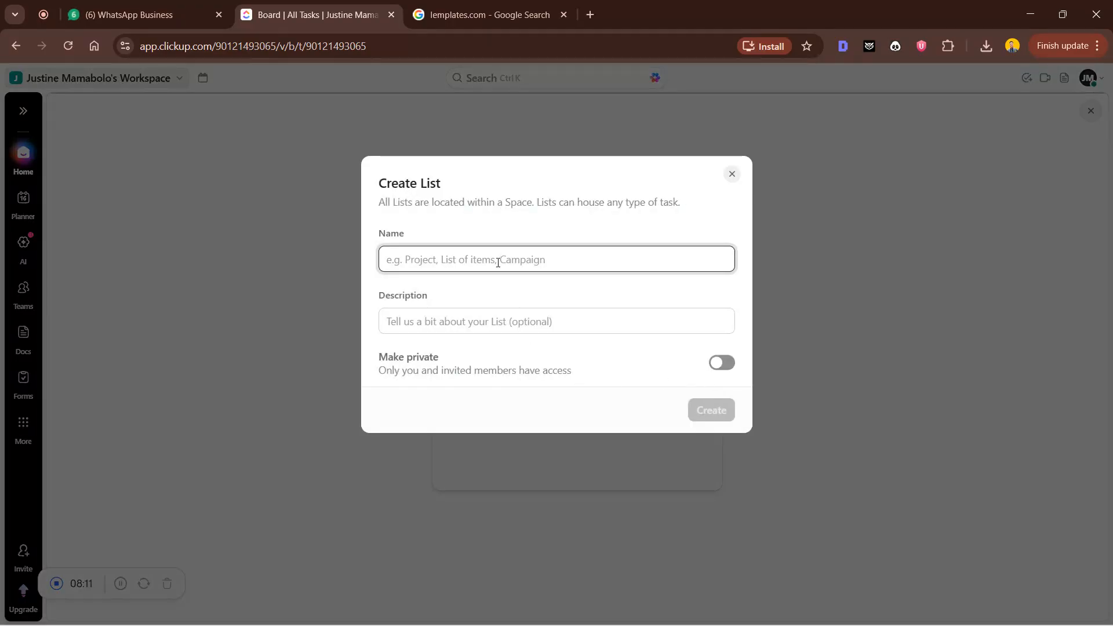
text(hu)
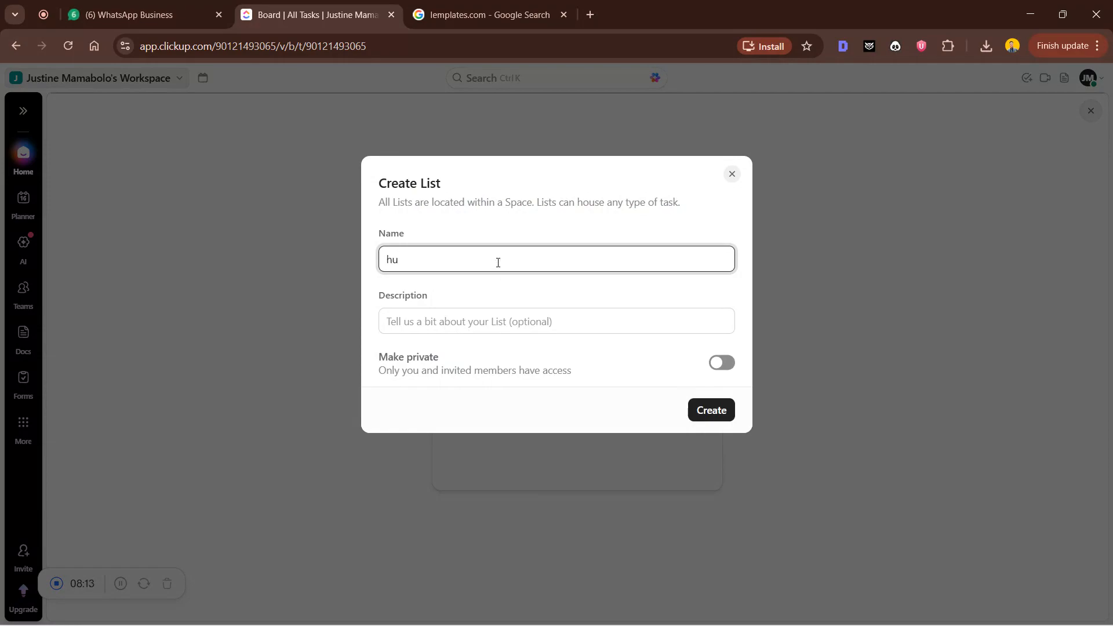
click(516, 319)
text(hu)
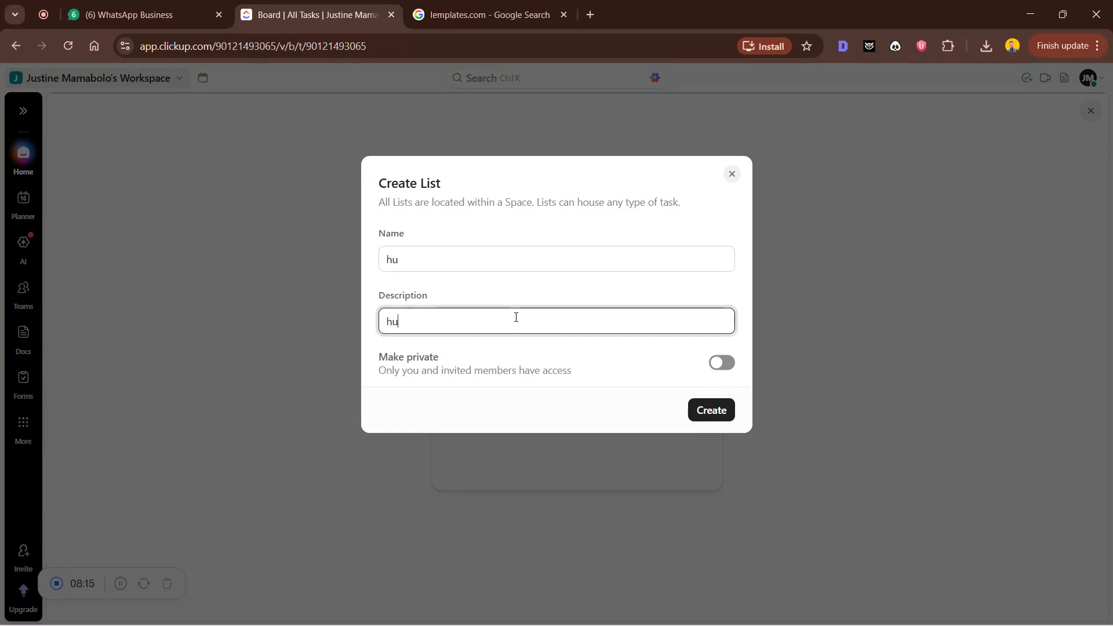
click(730, 412)
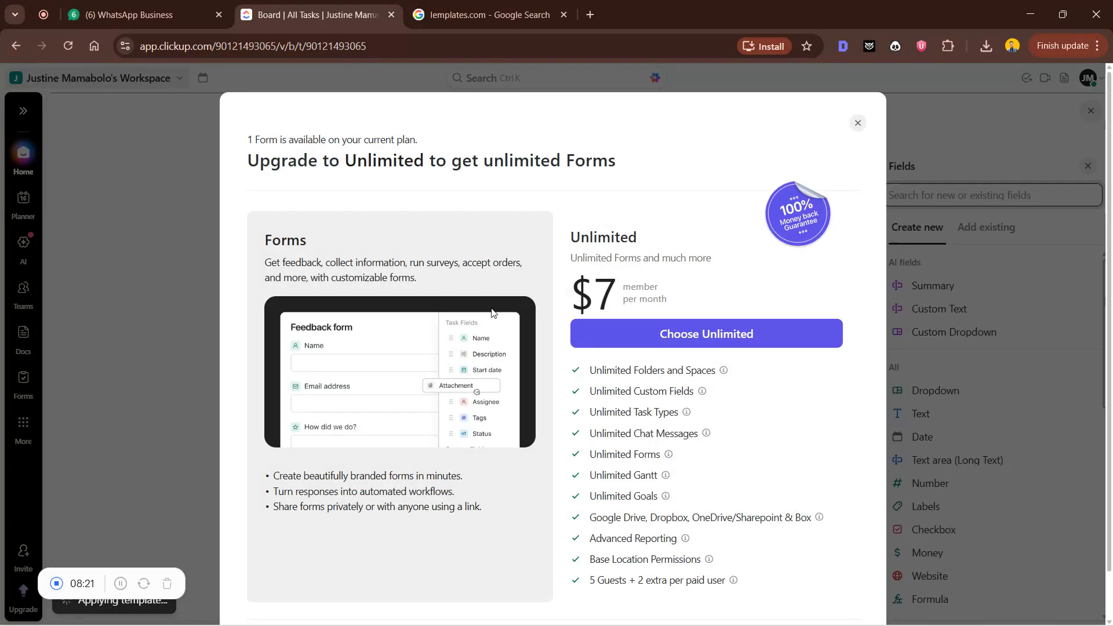
click(857, 123)
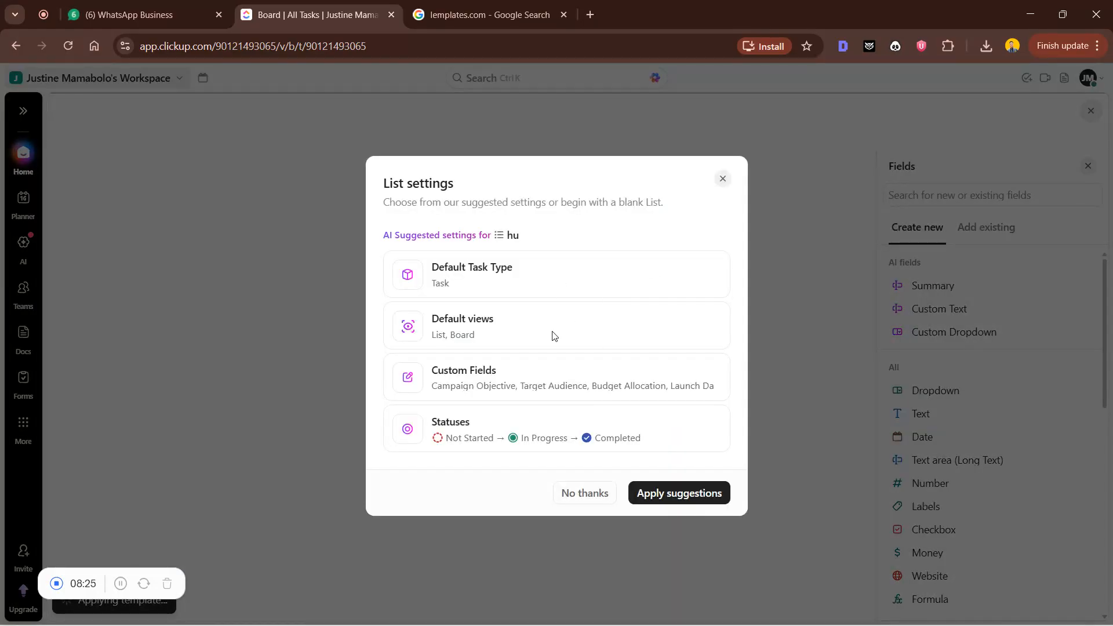
click(587, 497)
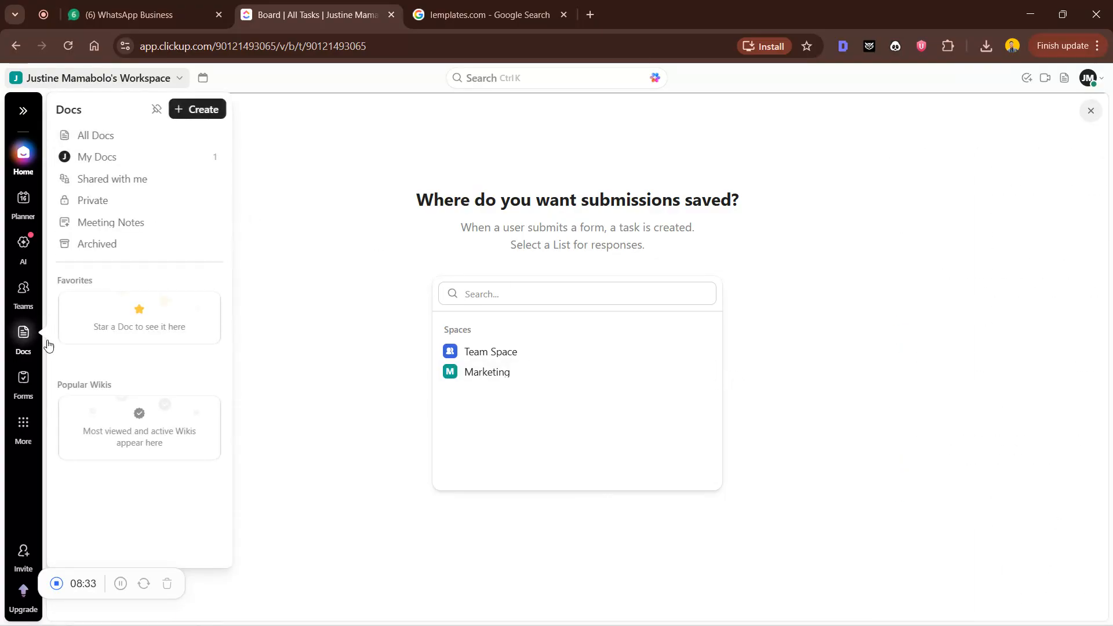
Open the Project Intake Form from the Docs home page
click(24, 339)
mouse_move(28, 383)
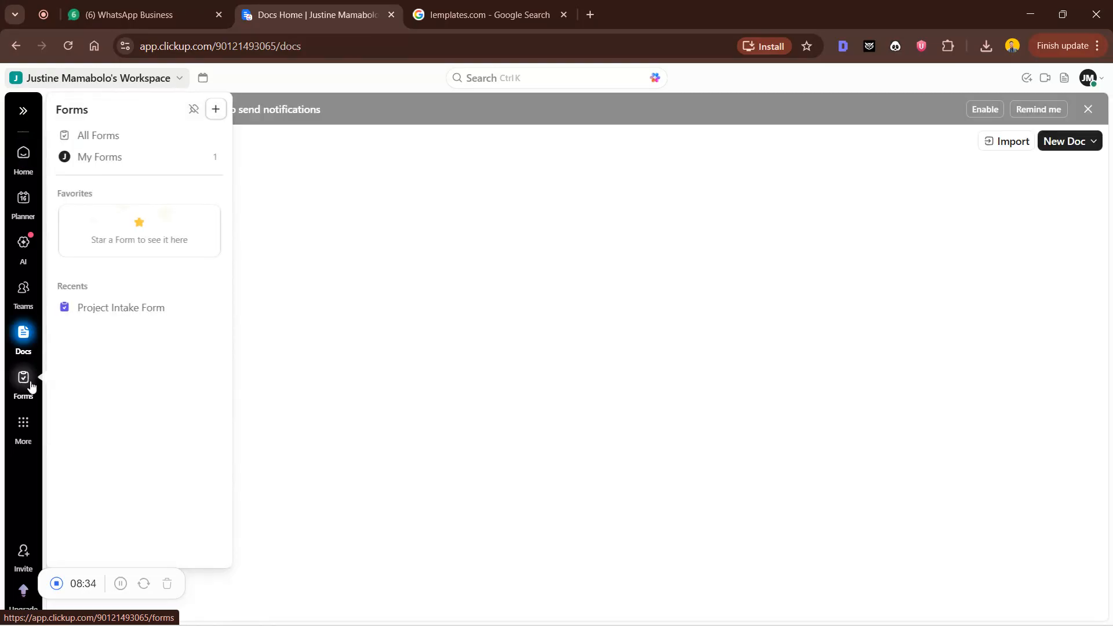
click(131, 309)
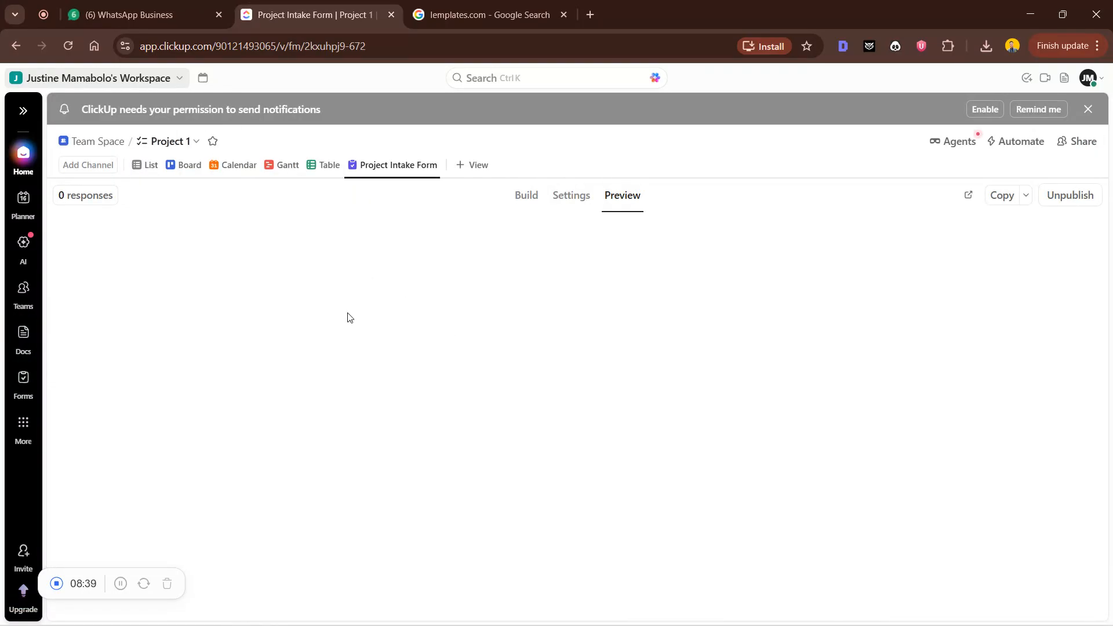
In Build mode, step through the logo, Project Name and Priority questions to the Thank You end page
click(524, 200)
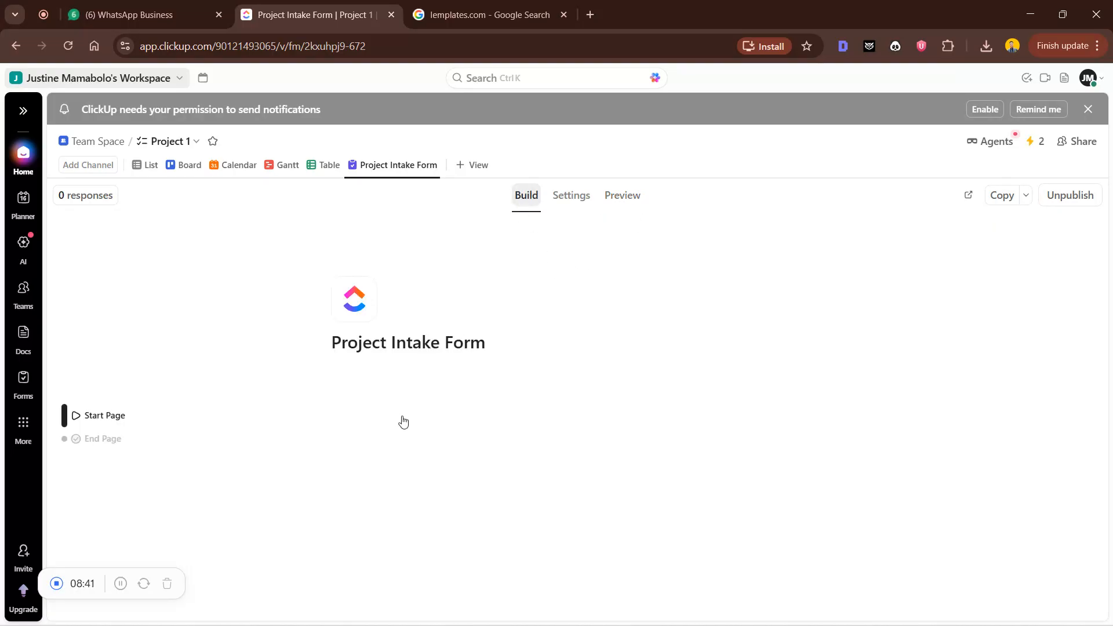
click(360, 303)
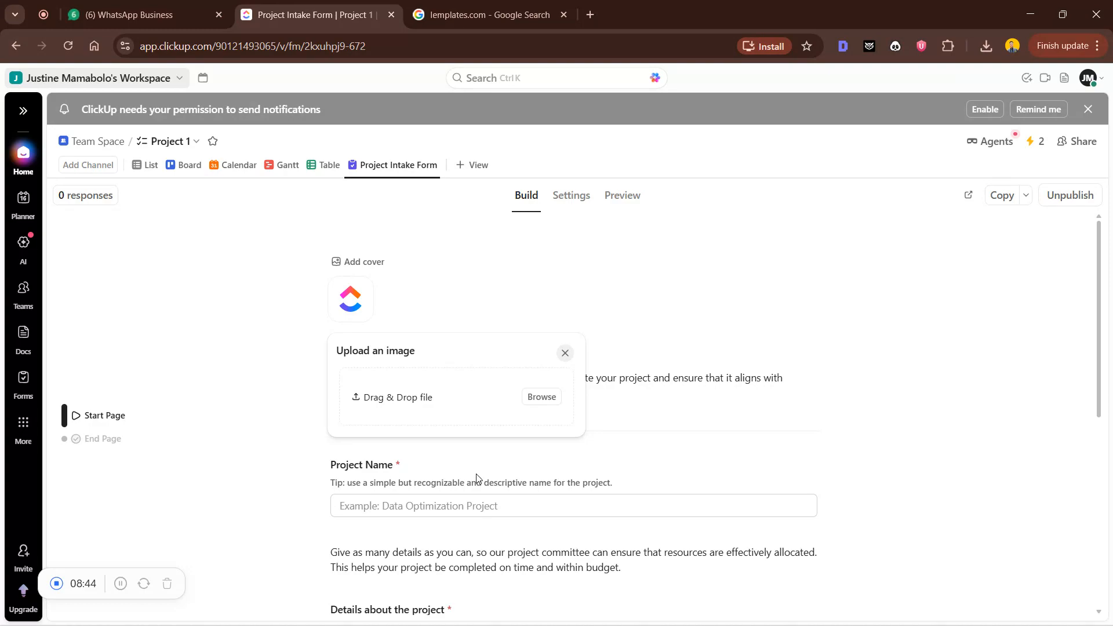
click(624, 430)
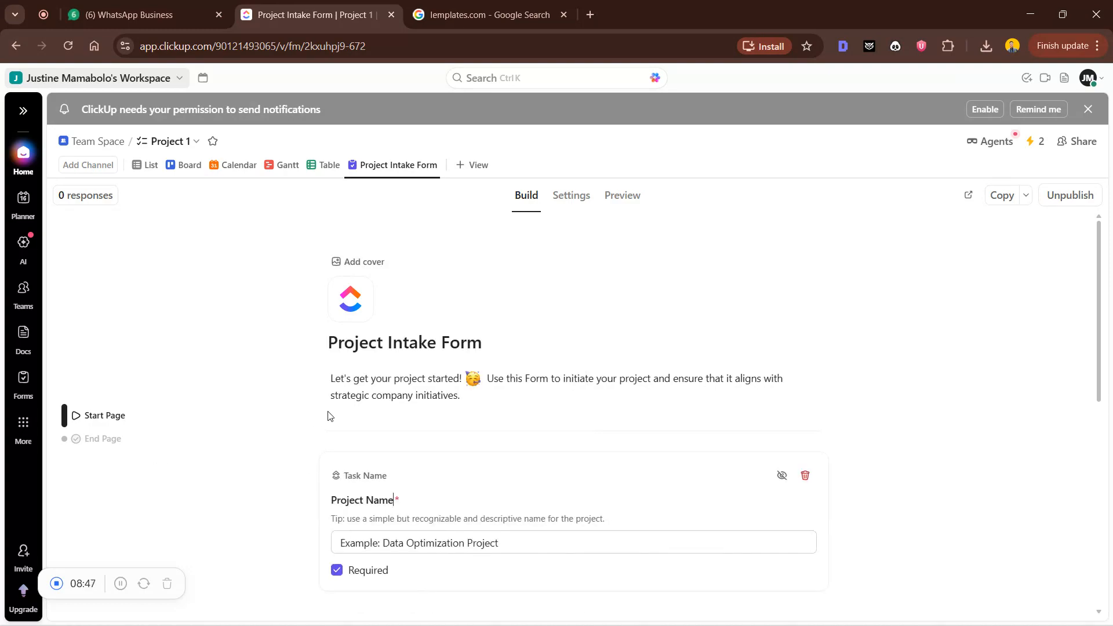
scroll(415, 447, down, 6)
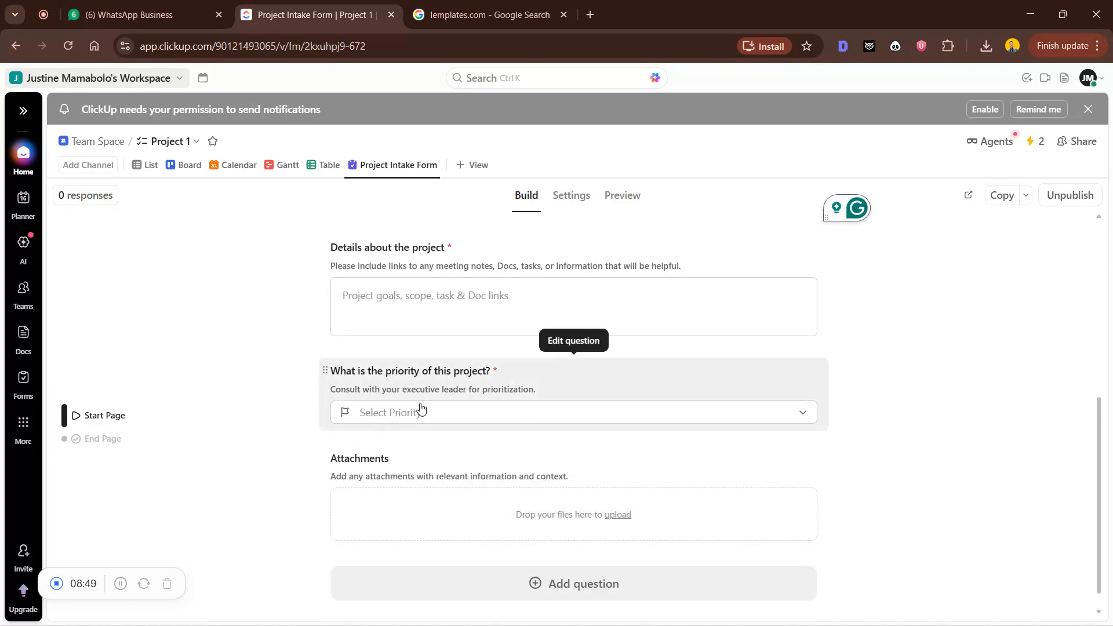
click(420, 407)
scroll(487, 469, down, 2)
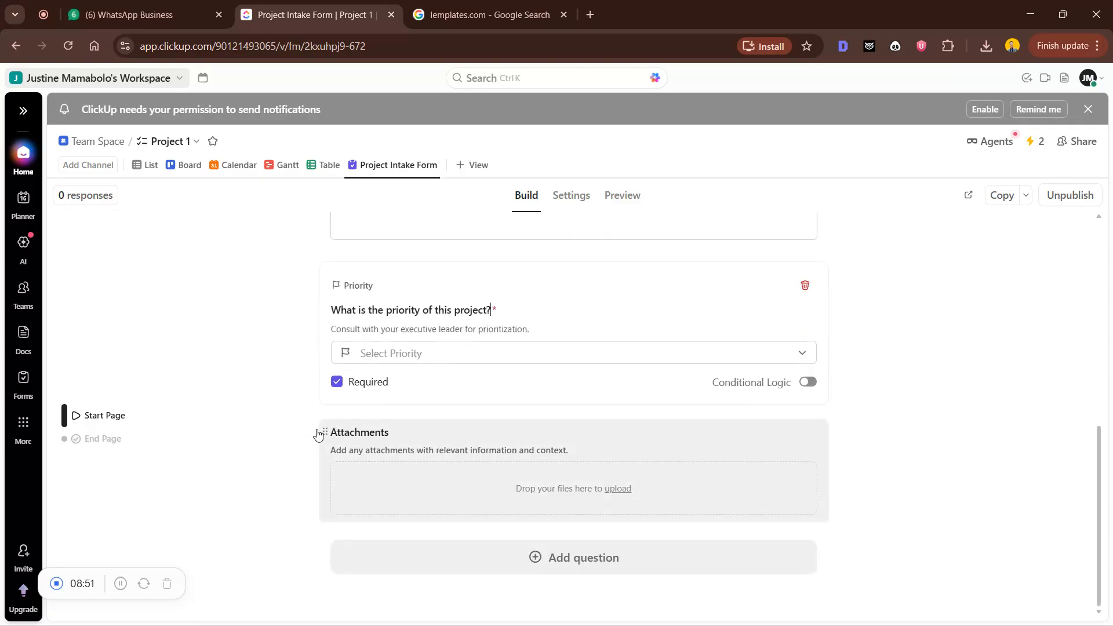
click(127, 438)
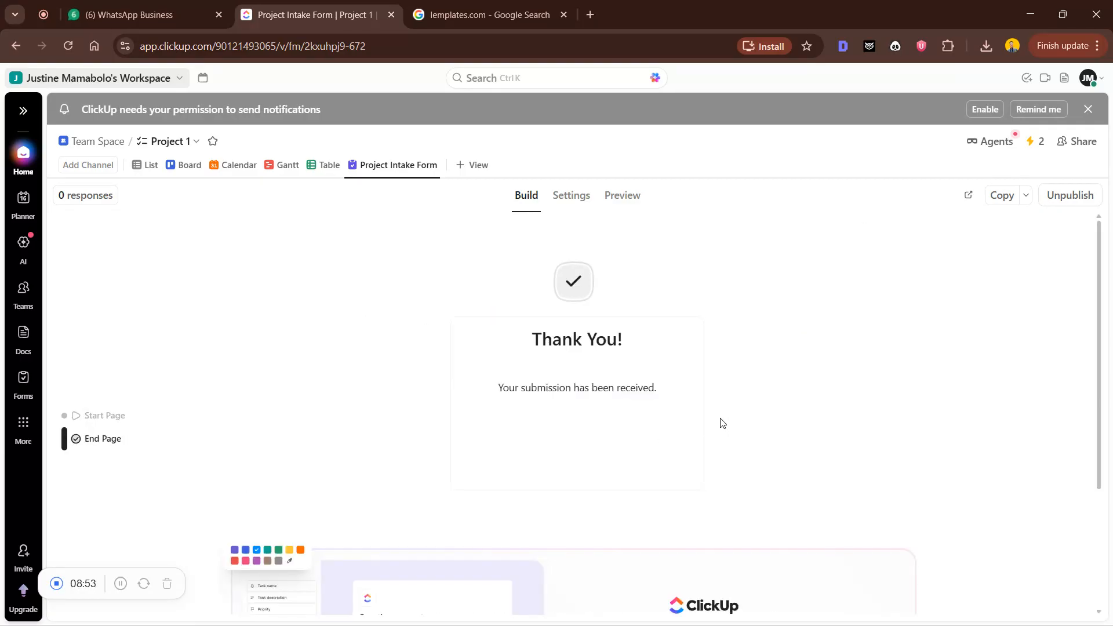
Try editing the end-page confirmation message, dismiss the Business Plus upgrade prompt, then bring up the form's Settings
scroll(537, 402, down, 3)
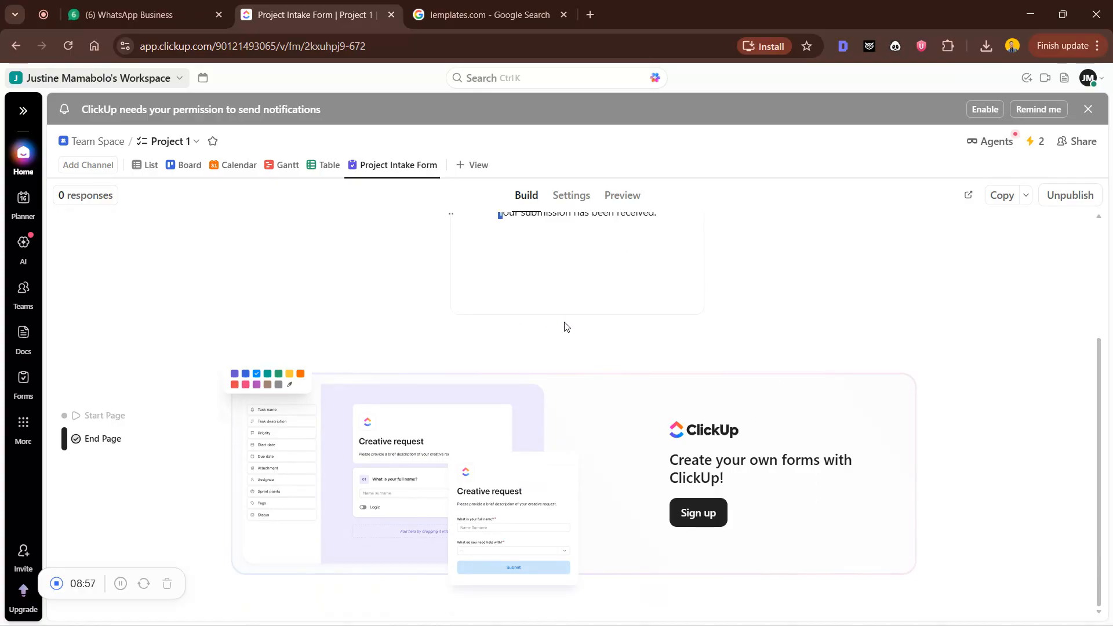
scroll(568, 325, up, 2)
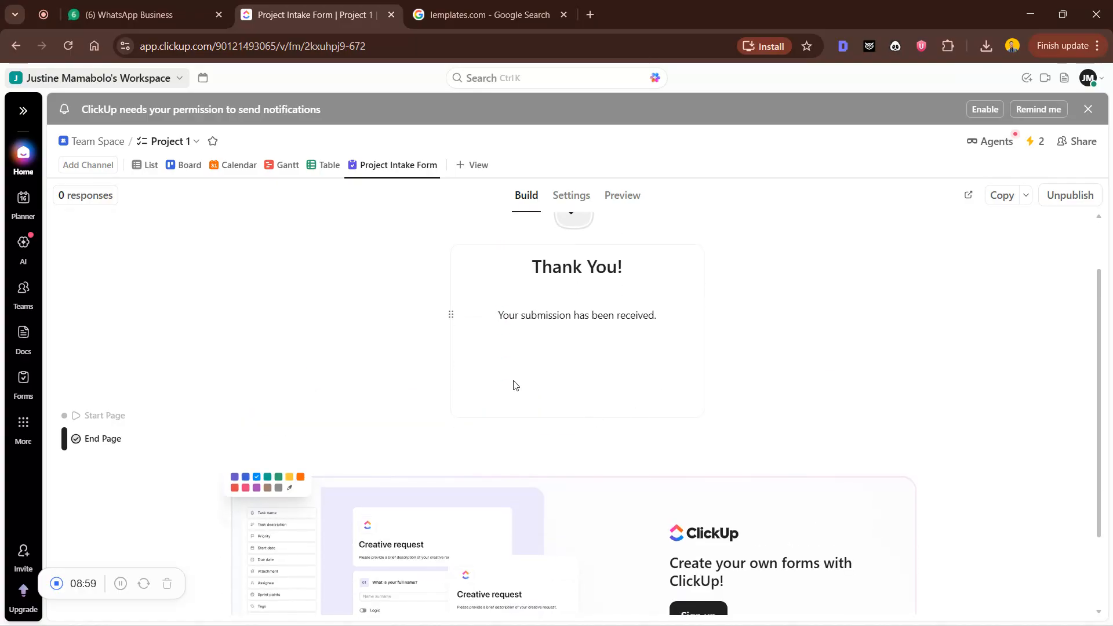
click(521, 346)
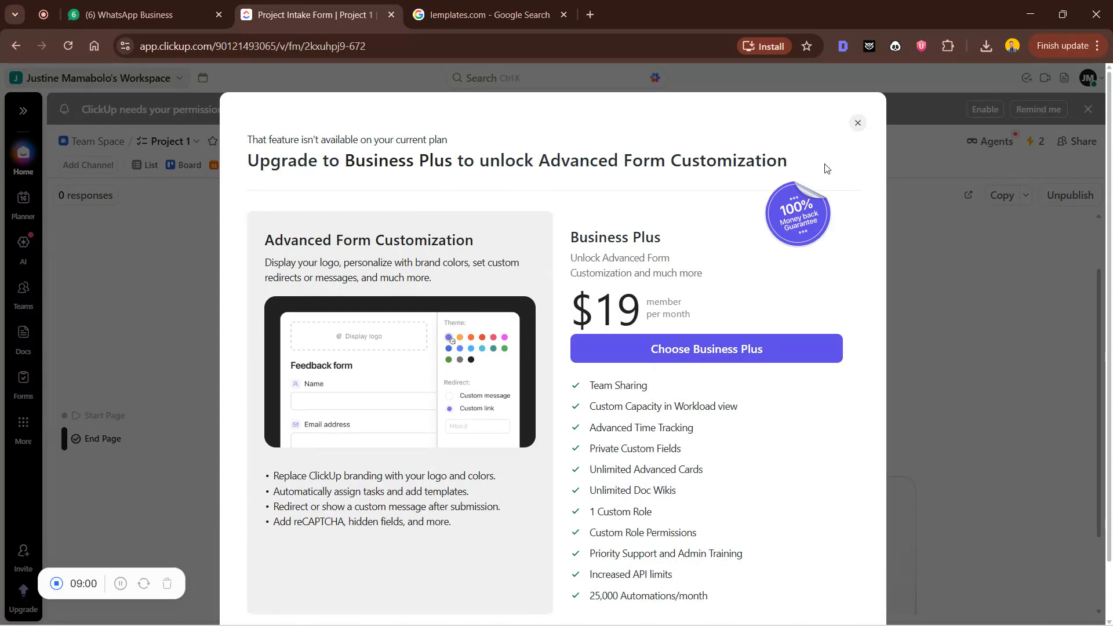
click(857, 122)
scroll(502, 337, up, 1)
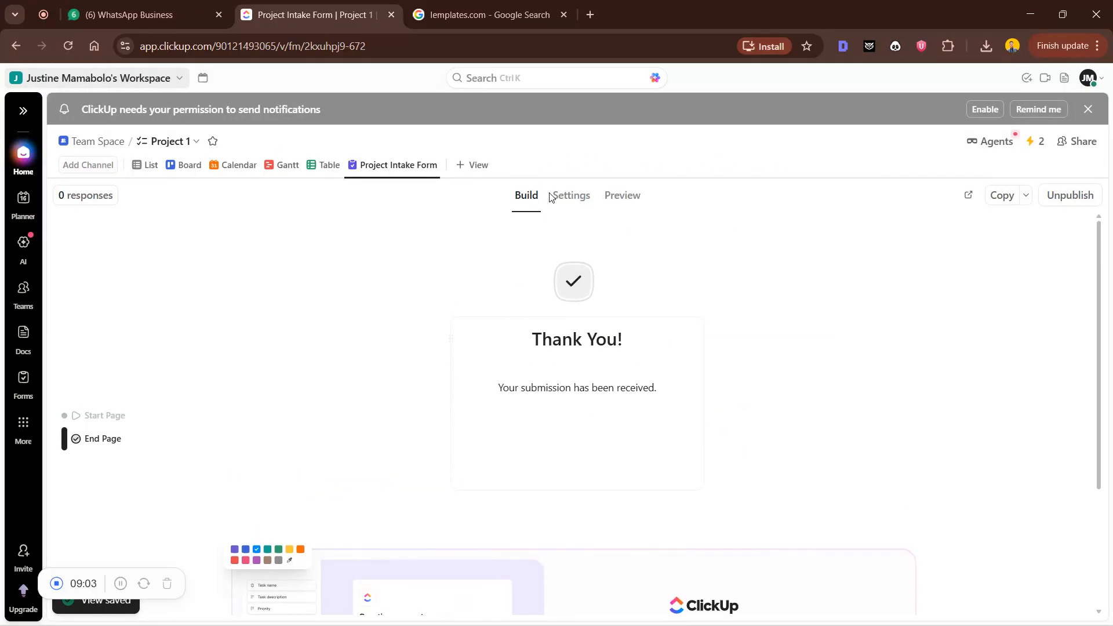
click(567, 195)
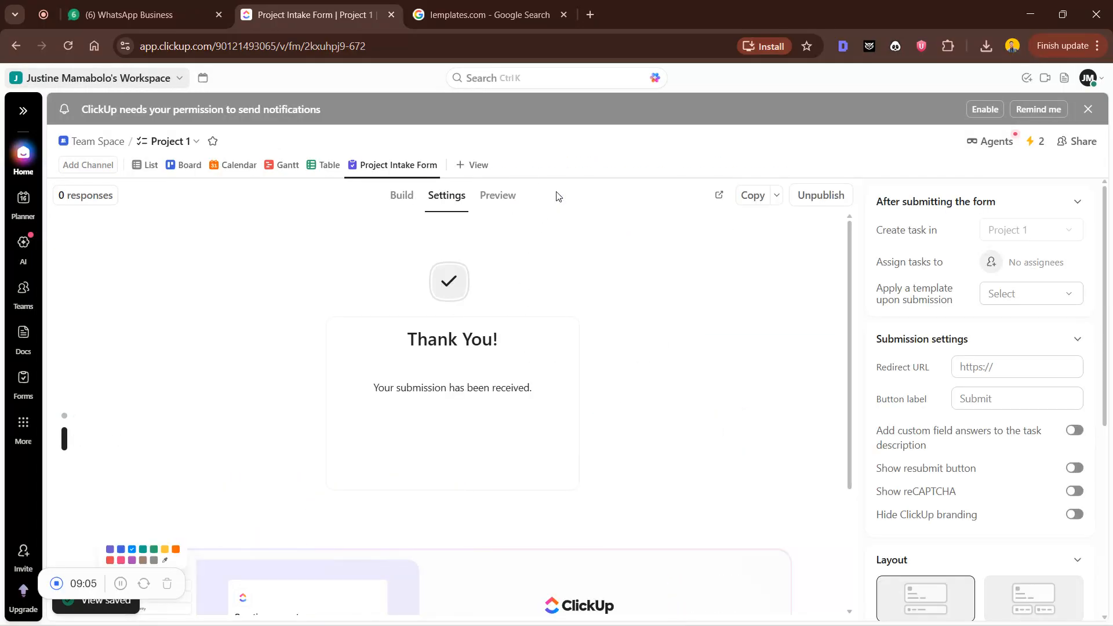
Try the Two column layout option and dismiss the upgrade prompt it triggers
scroll(1034, 325, down, 5)
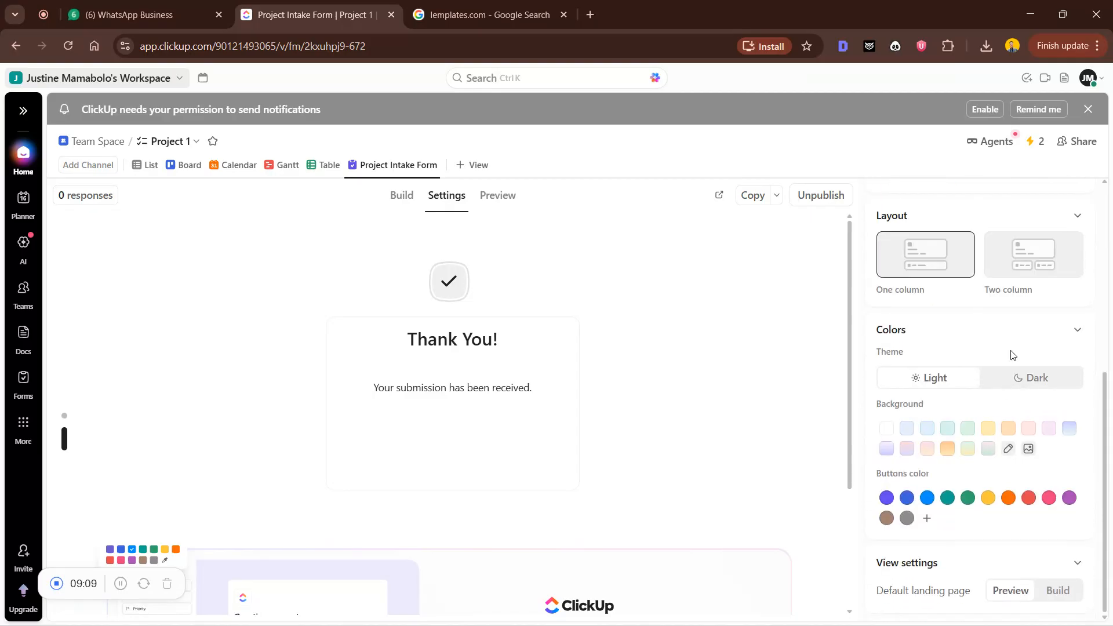
scroll(1020, 348, up, 5)
scroll(1020, 348, down, 5)
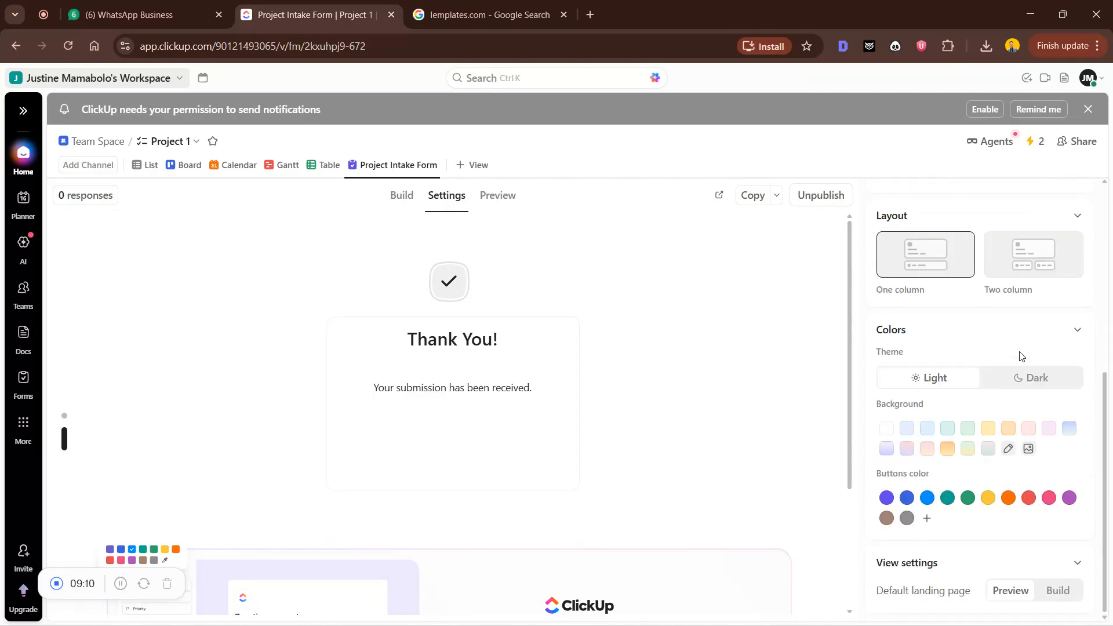
click(1004, 264)
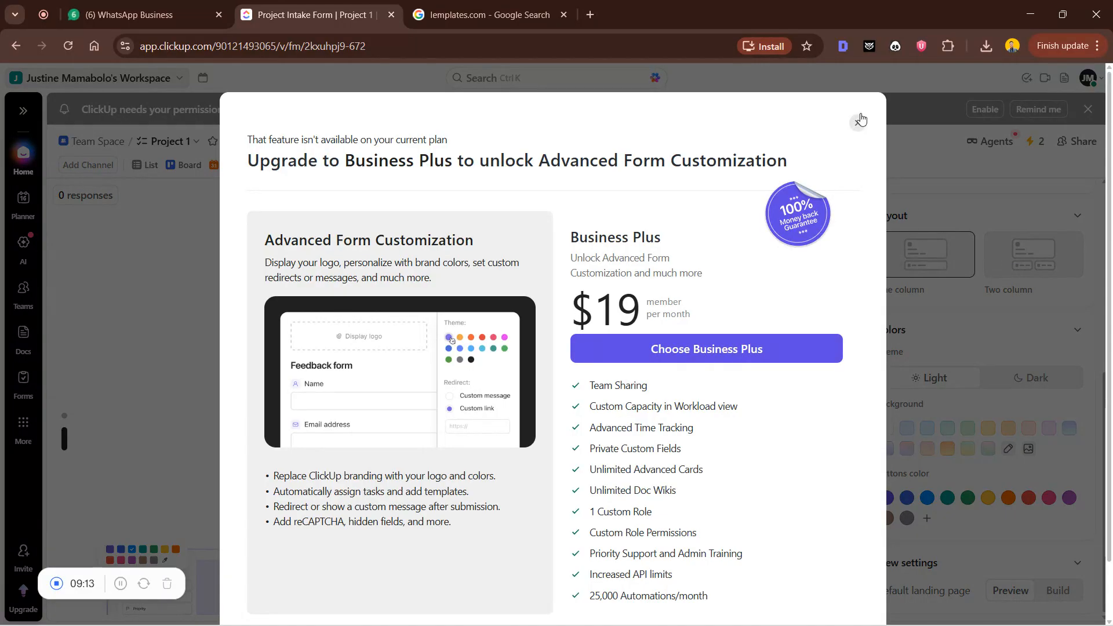
click(857, 122)
Preview the form down to the Priority, Attachments and Submit fields
scroll(957, 393, up, 5)
scroll(957, 393, up, 1)
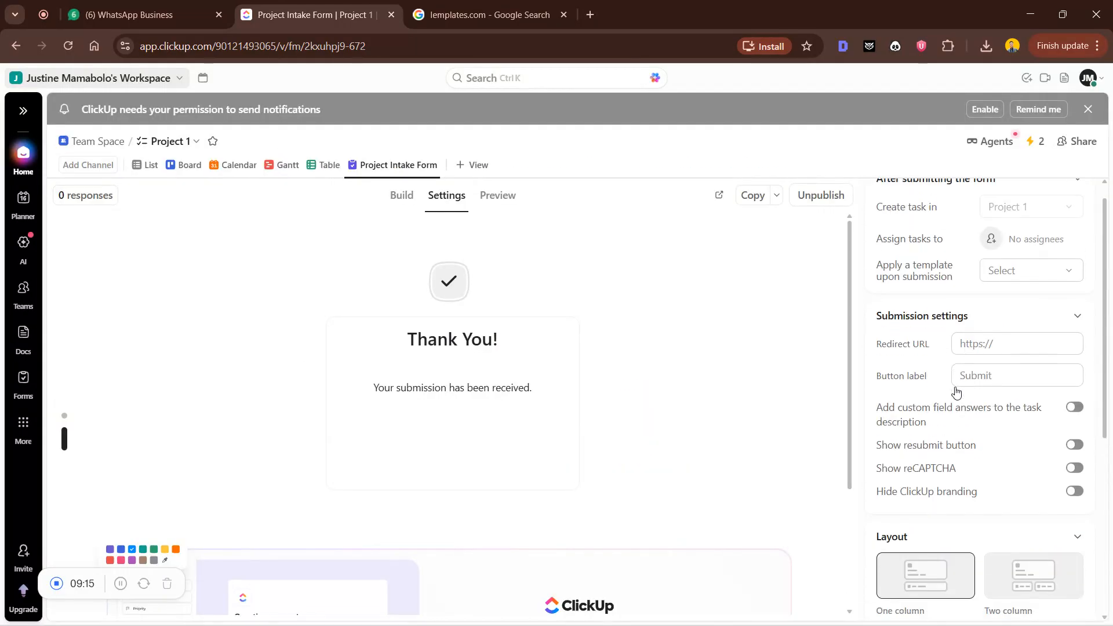
click(490, 198)
scroll(761, 489, down, 10)
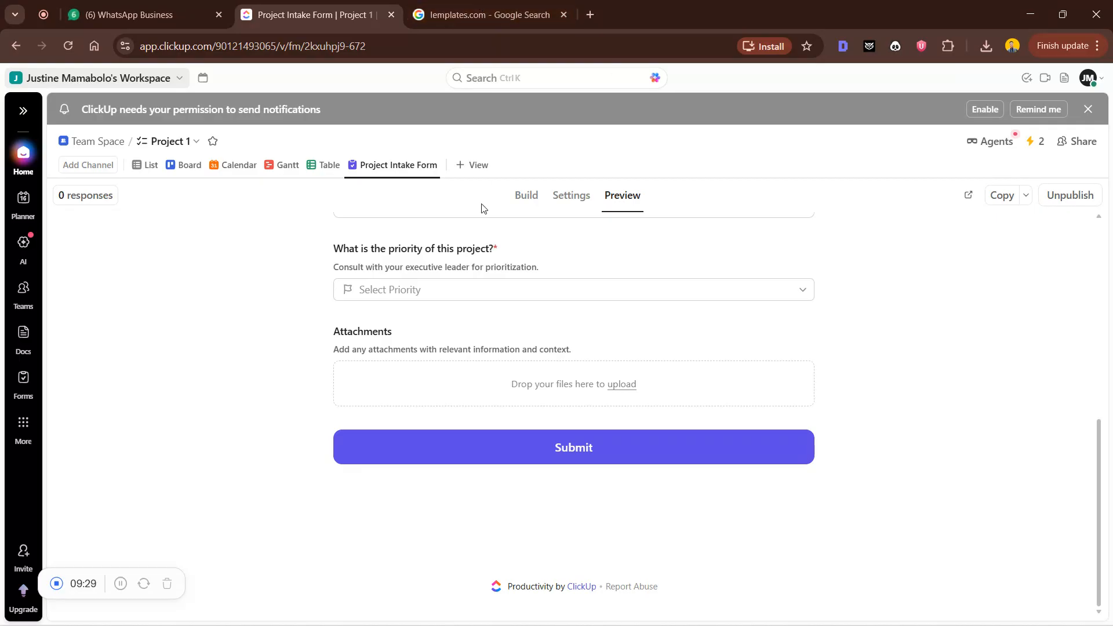
Switch to the 'lemplates.com - Google Search' browser tab
click(447, 3)
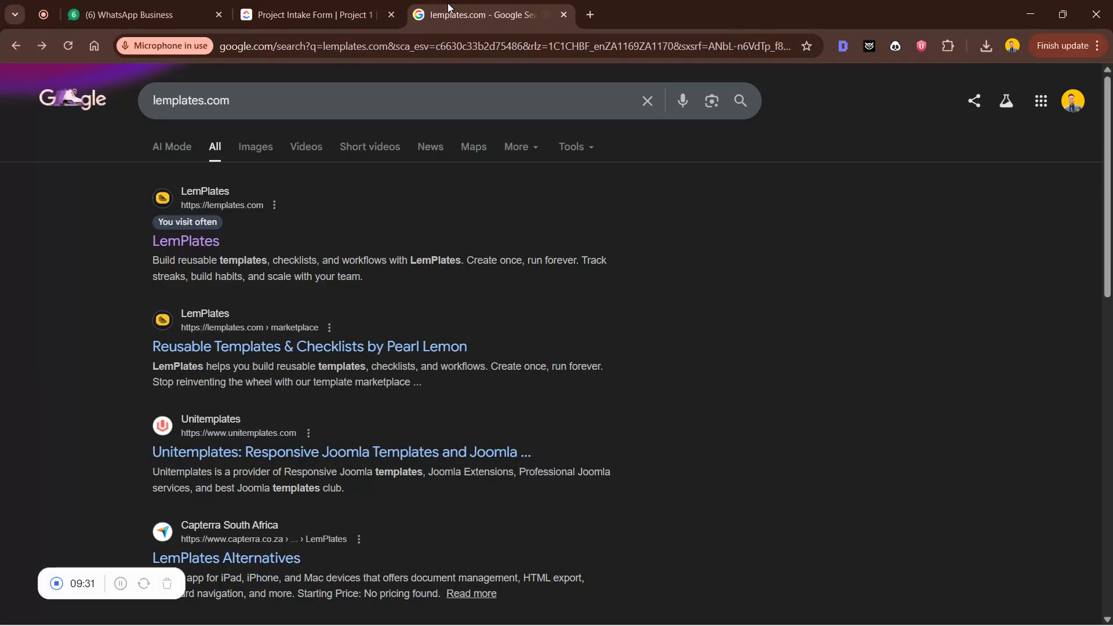
Open the LemPlates site from the top search result and go to My Templates
click(204, 244)
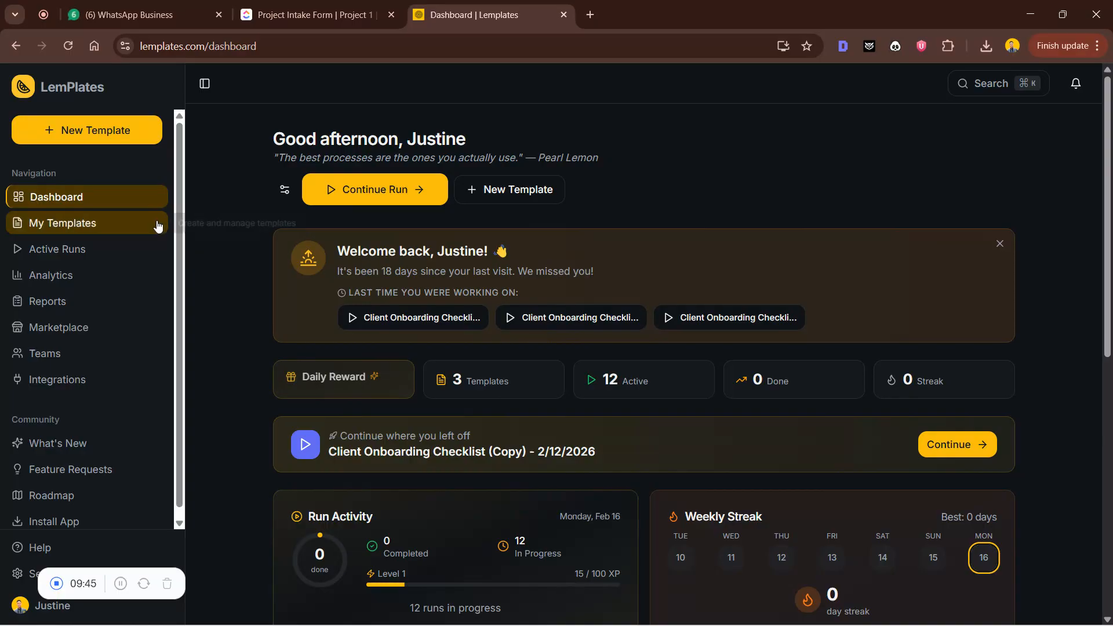
click(129, 225)
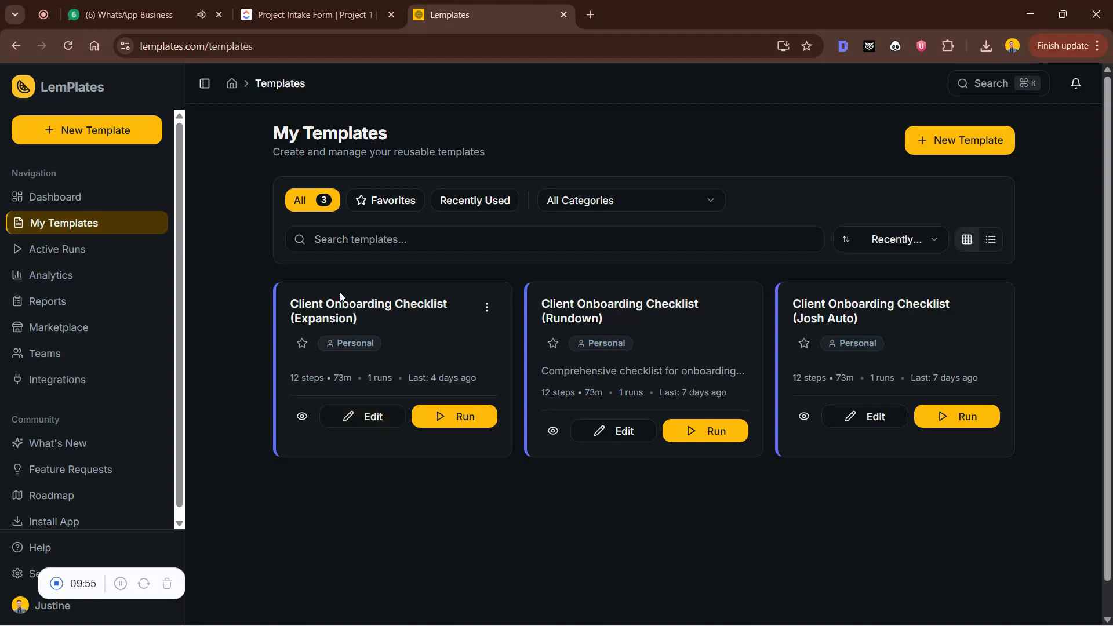
Search the Marketplace for 'c', view the Client Onboarding Checklist, then return to My Templates
click(103, 328)
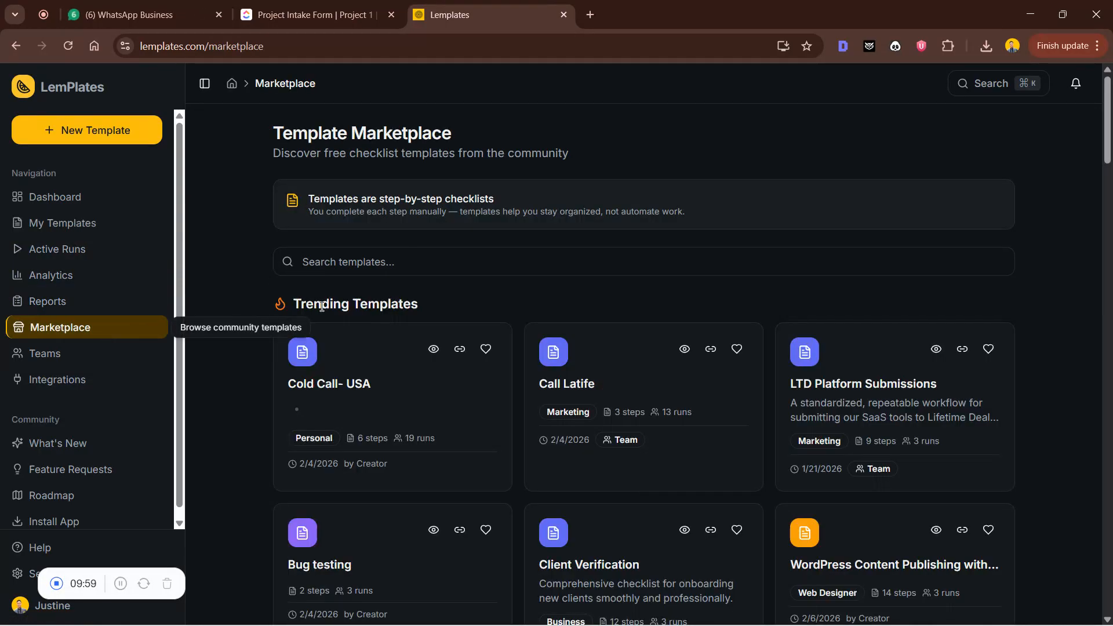
click(387, 258)
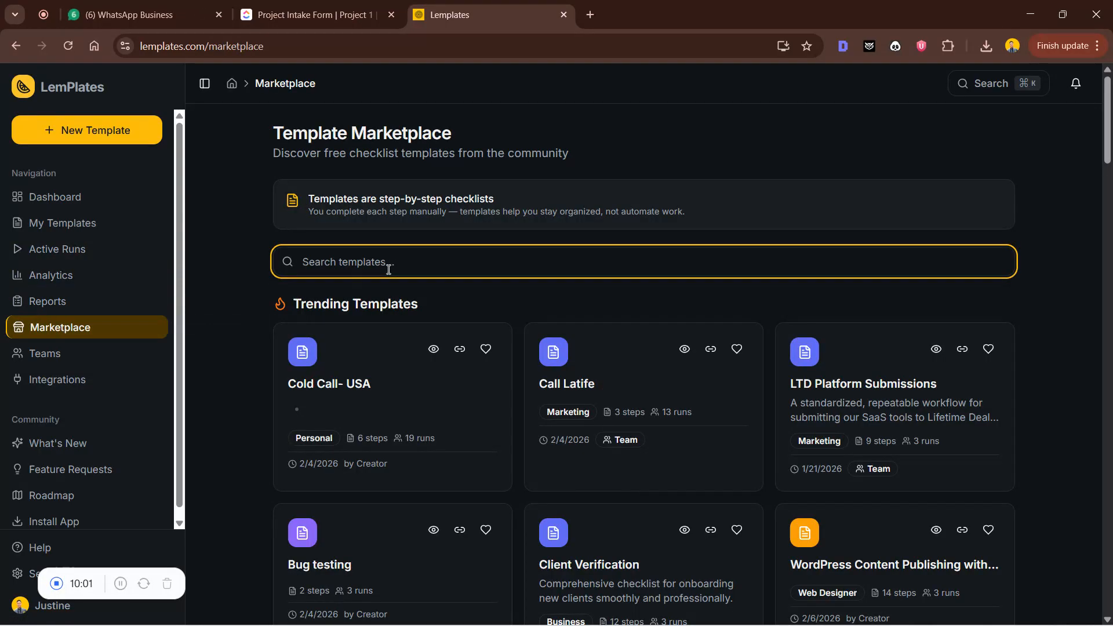
text(cl)
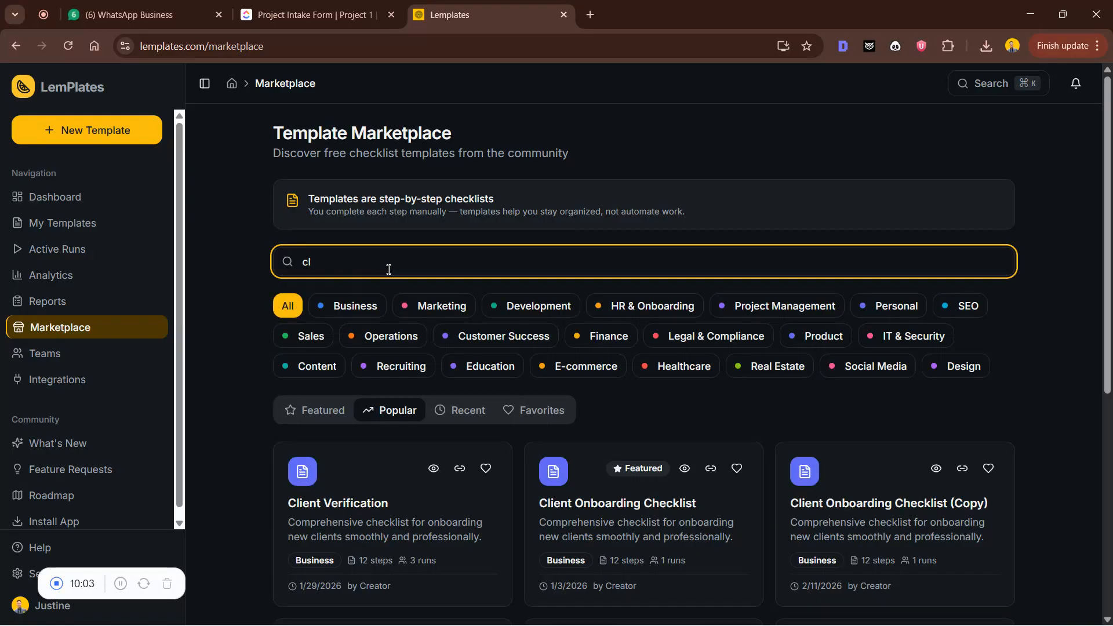
click(687, 507)
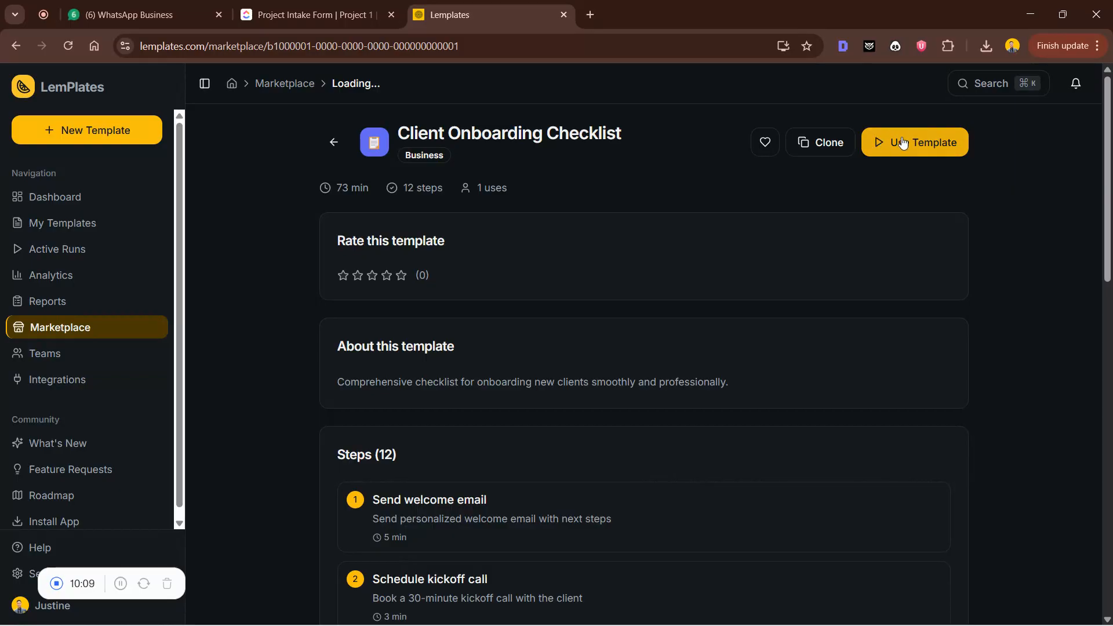
click(46, 226)
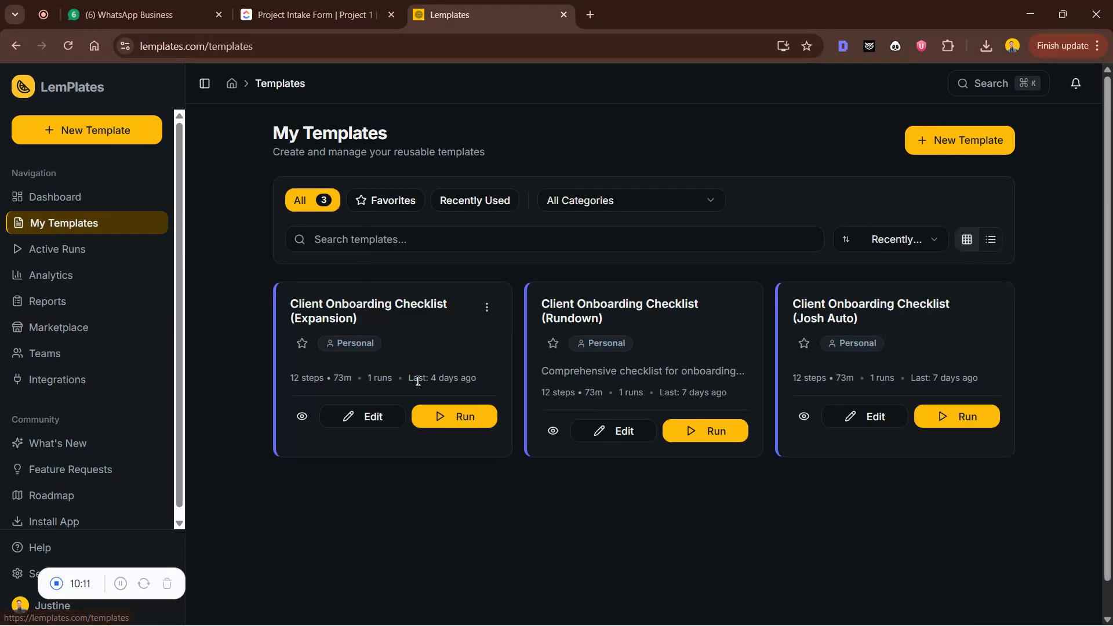
click(360, 416)
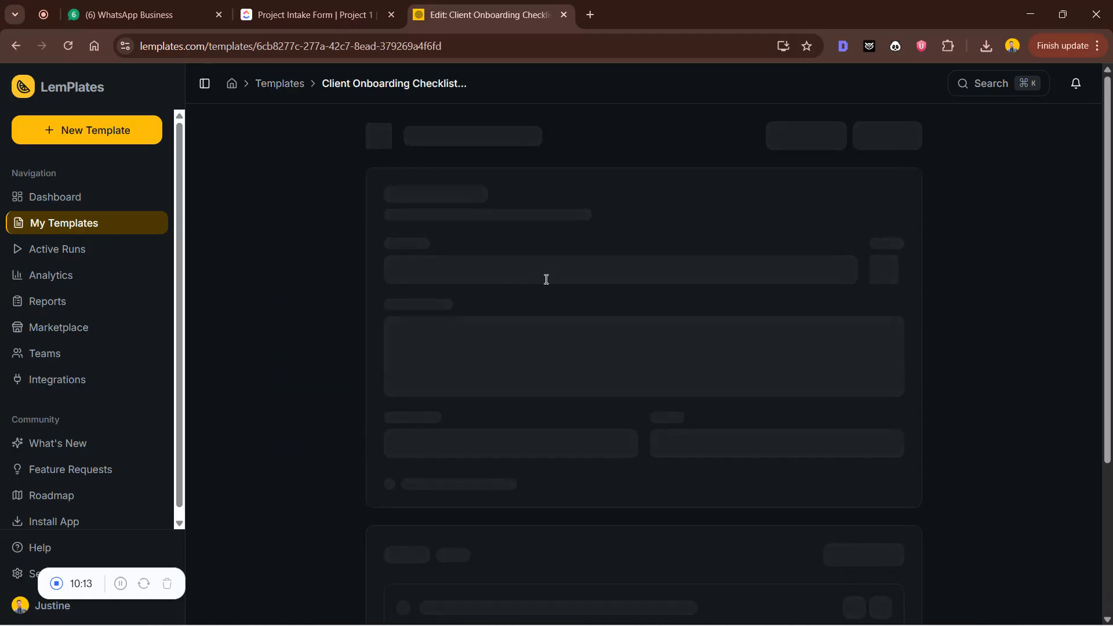
drag(532, 293, 597, 292)
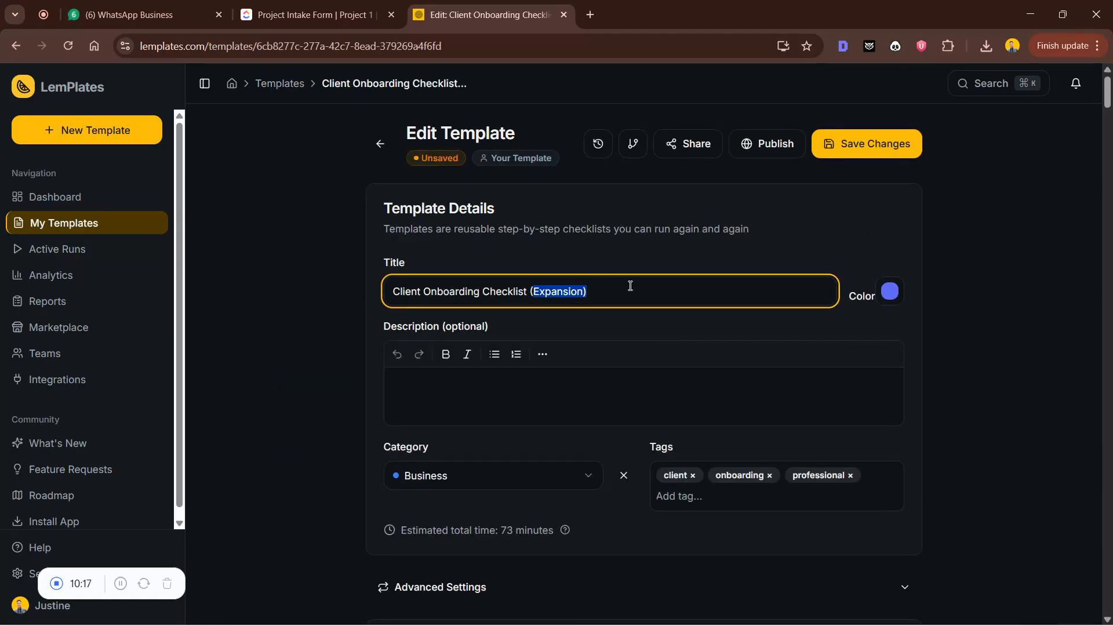
scroll(704, 303, down, 6)
scroll(711, 427, down, 15)
scroll(523, 385, down, 13)
scroll(541, 376, down, 2)
scroll(541, 375, up, 20)
scroll(539, 372, down, 4)
click(468, 389)
scroll(471, 400, down, 4)
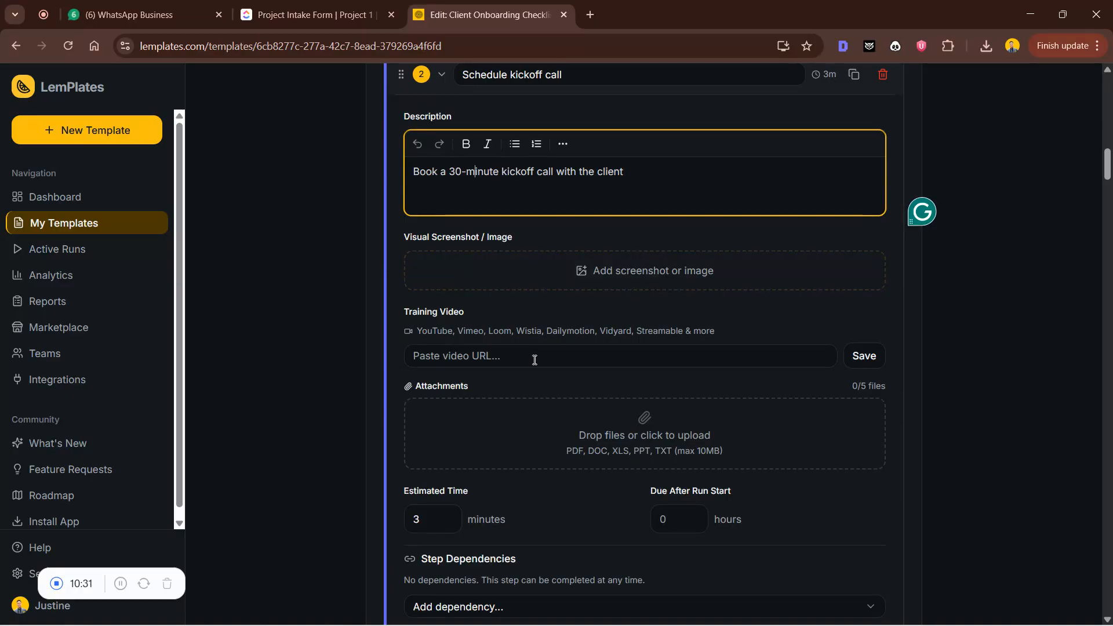
scroll(579, 423, down, 8)
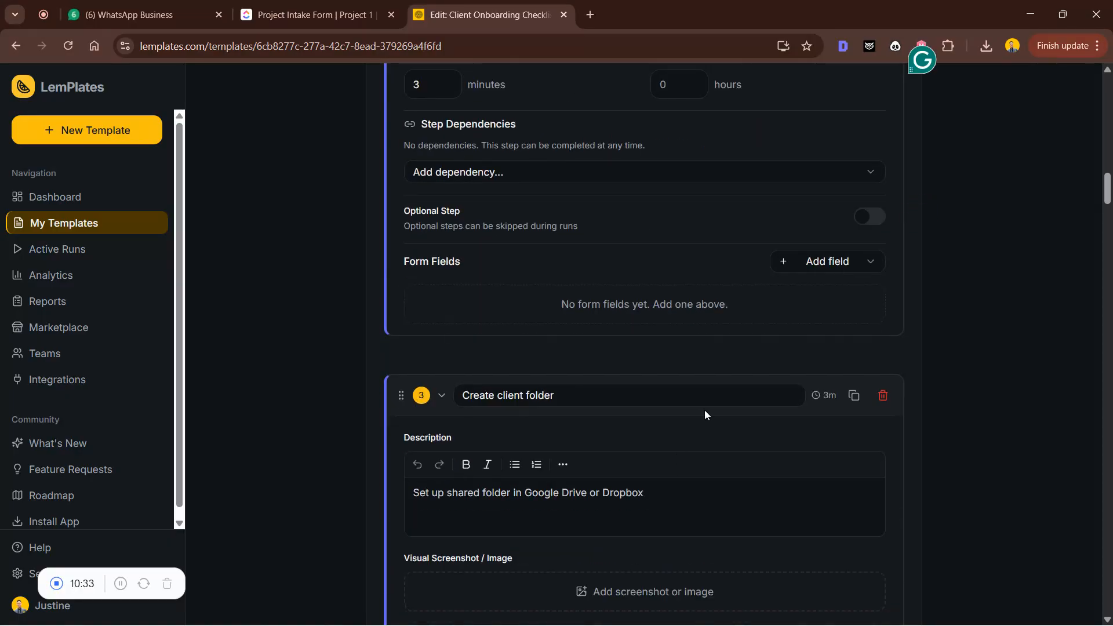
click(798, 264)
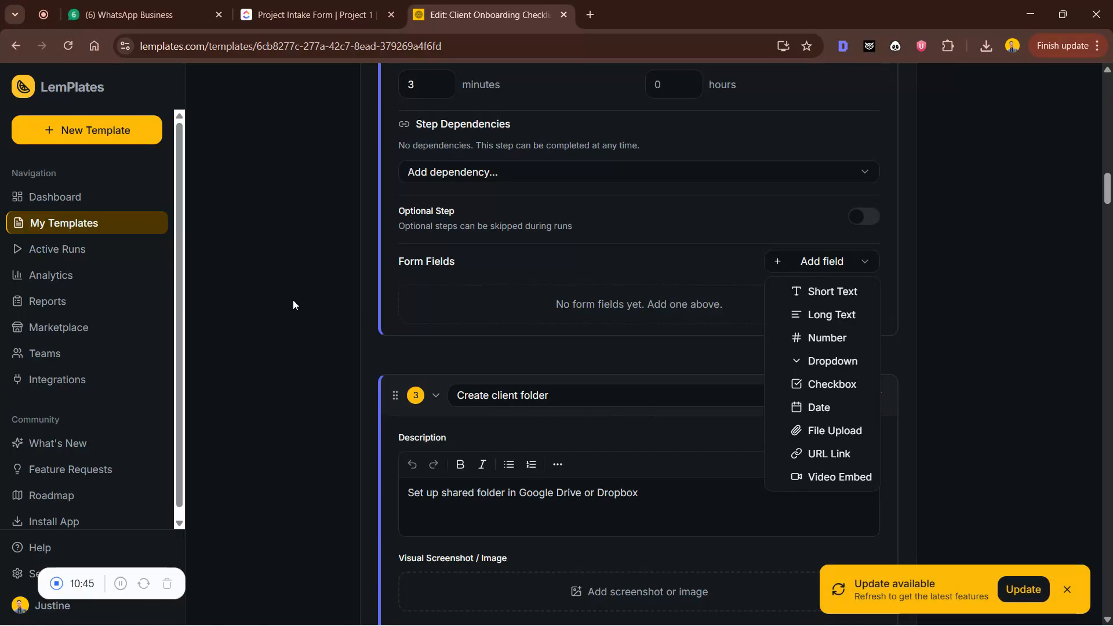
click(117, 228)
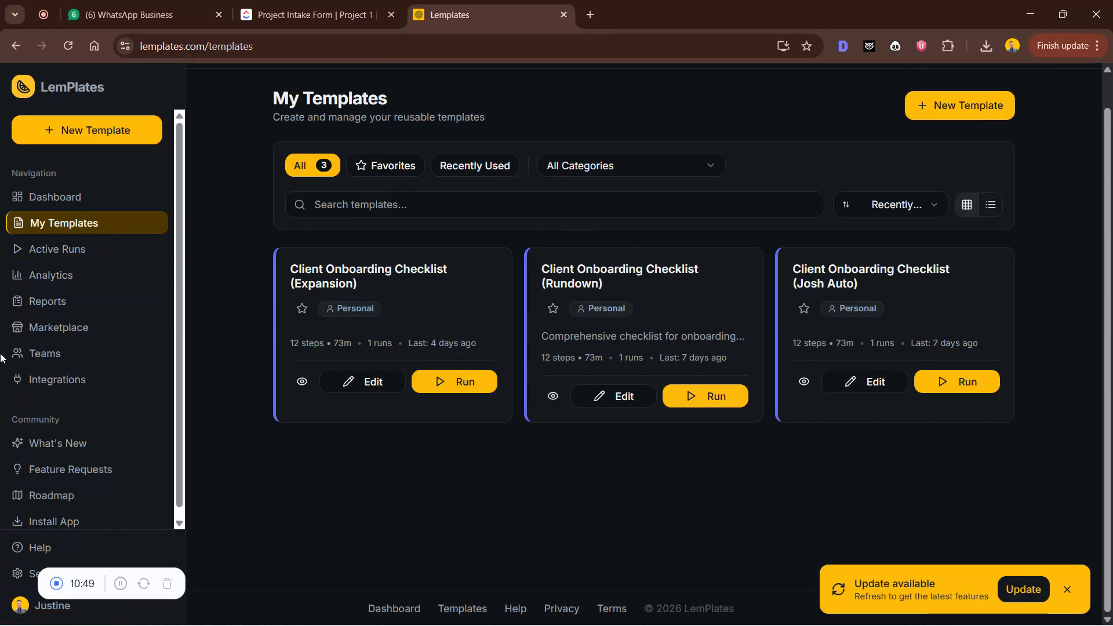
From the Teams overview, cancel a Create Team attempt and open the Expansion Project team
click(55, 354)
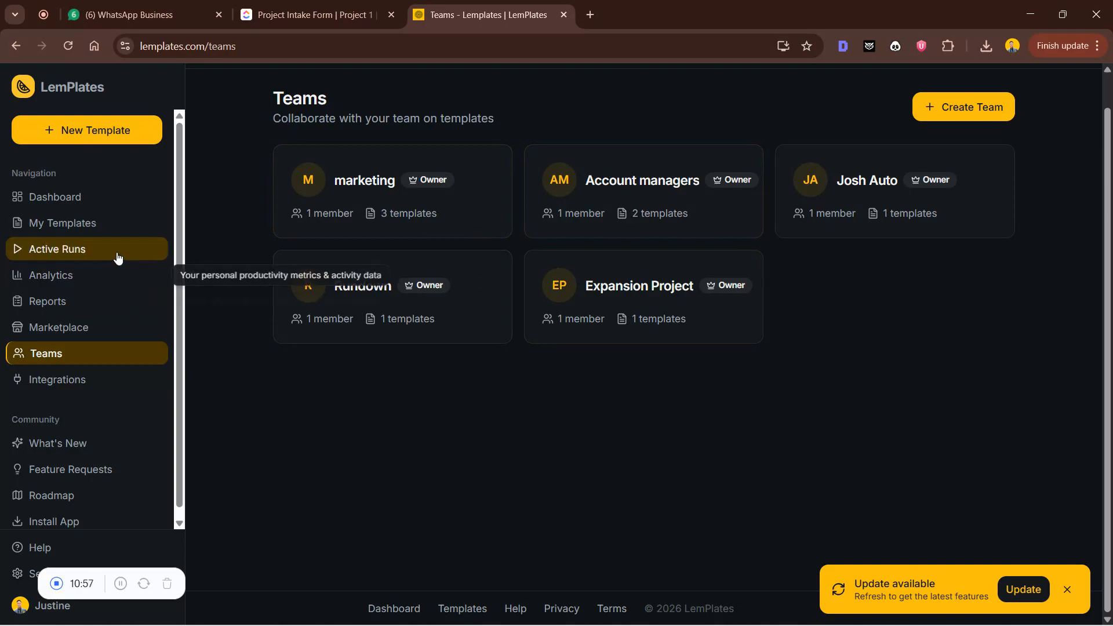
click(109, 228)
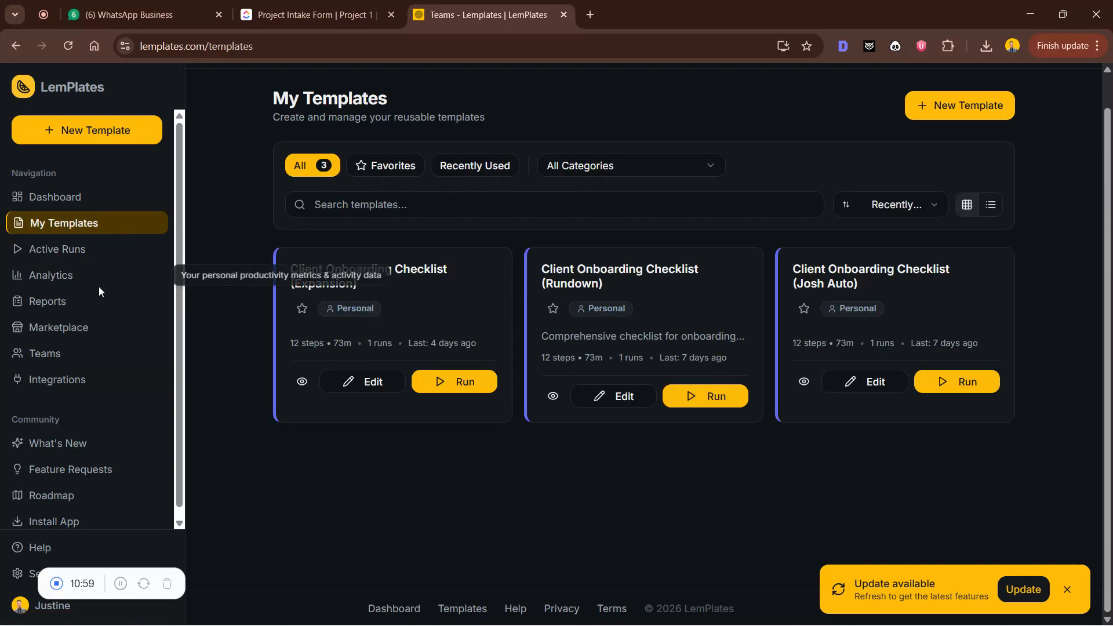
click(112, 353)
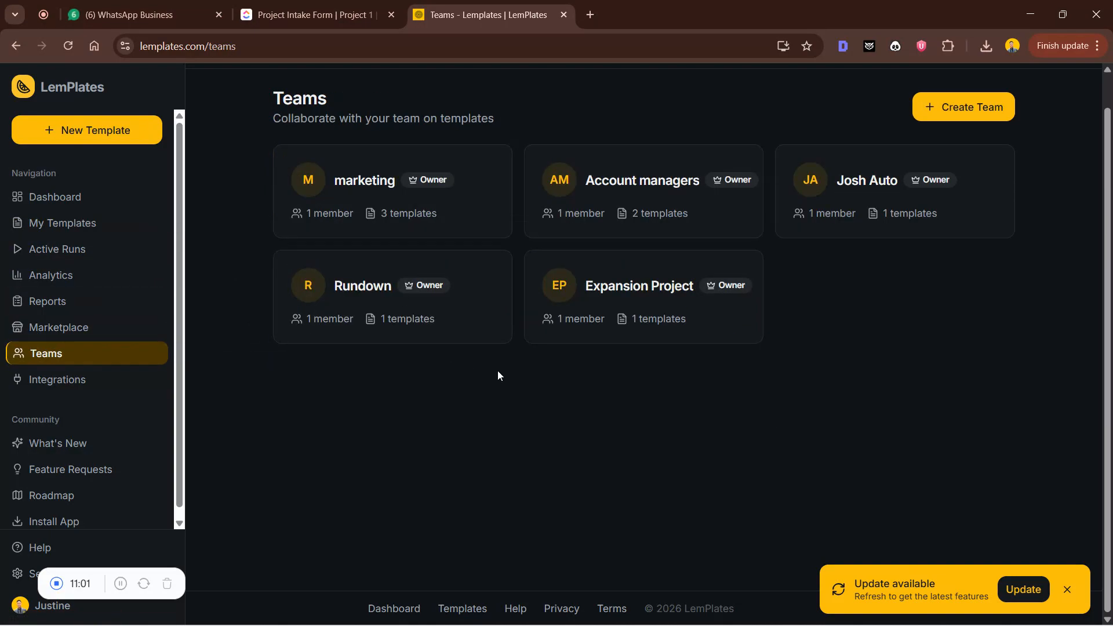
click(931, 116)
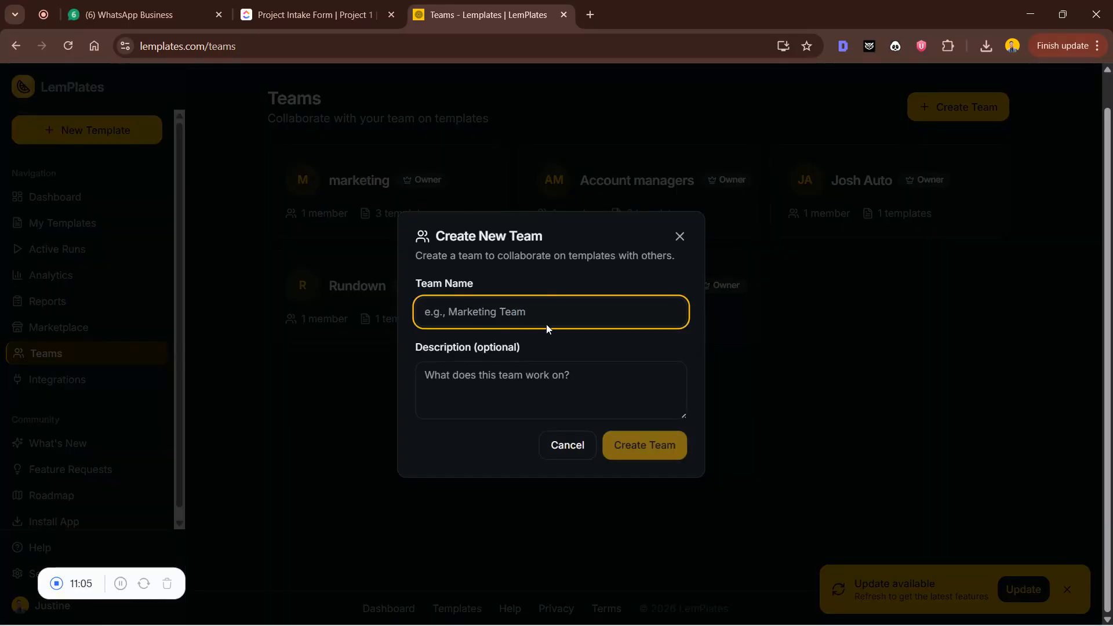
click(678, 235)
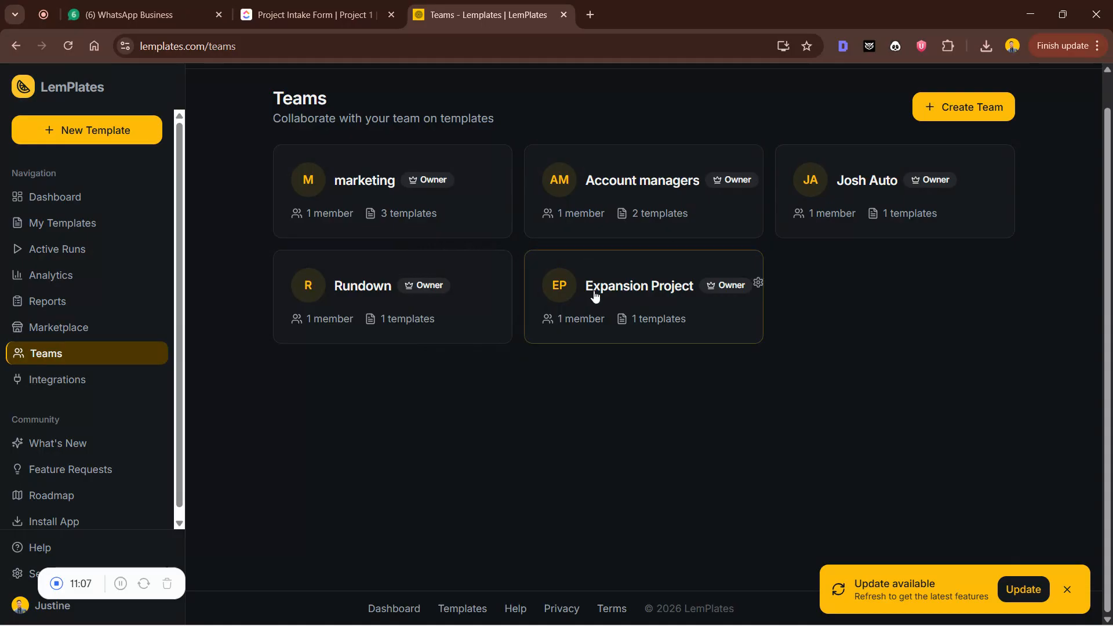
click(628, 305)
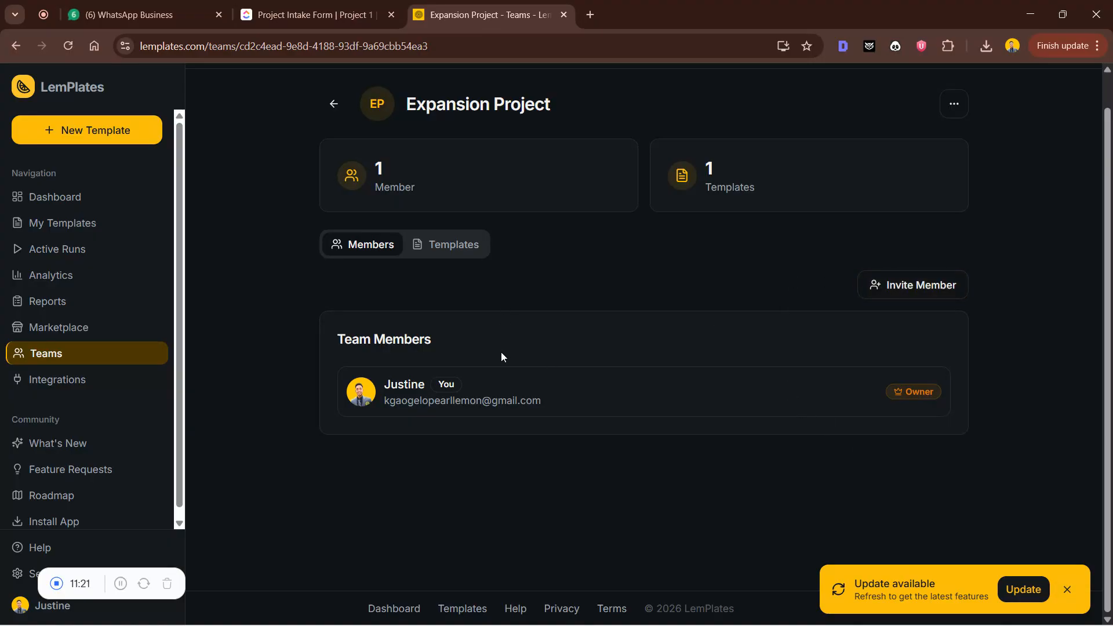
Show the team's Templates tab, listing Client Onboarding Checklist (Expansion)
click(473, 250)
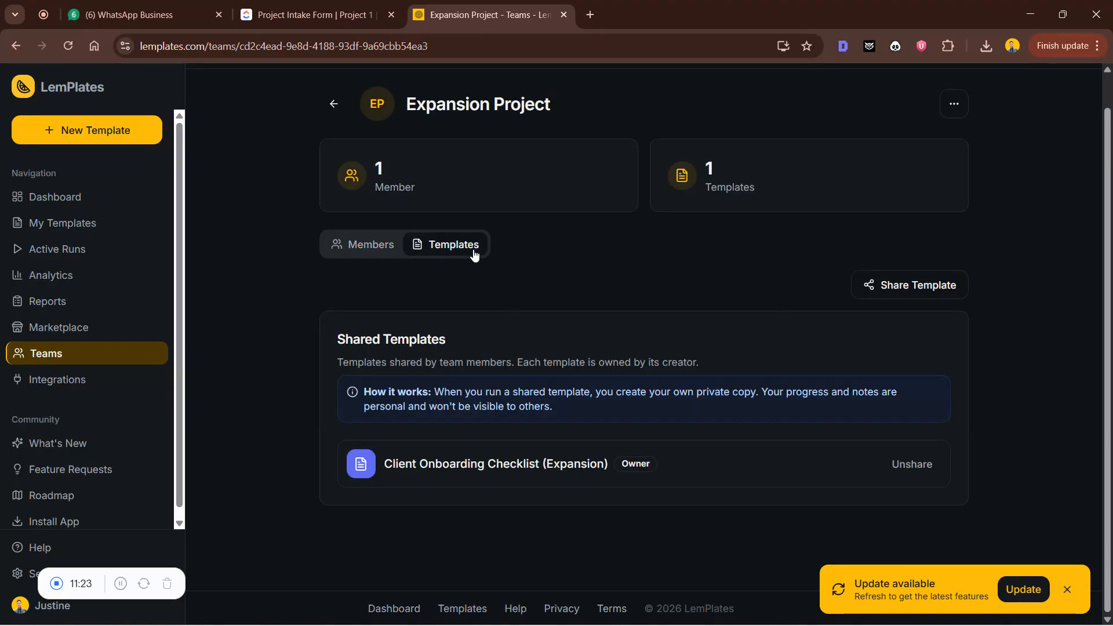
Select the Josh Auto and Rundown checklists and share both, bringing the team to 3 templates
click(886, 285)
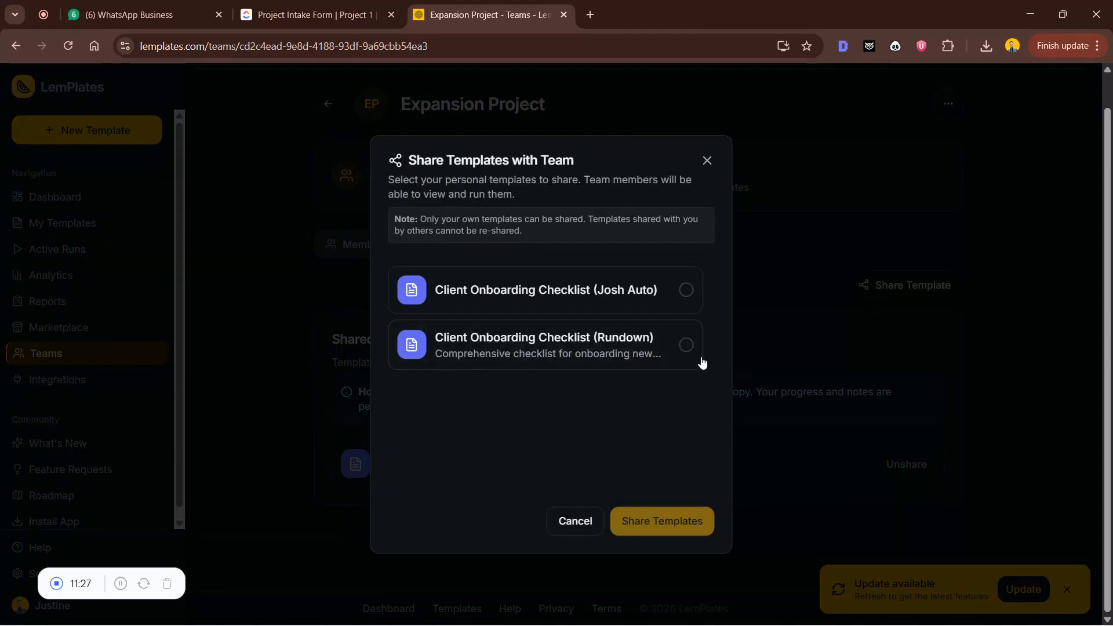
click(666, 294)
click(699, 338)
click(691, 305)
click(682, 303)
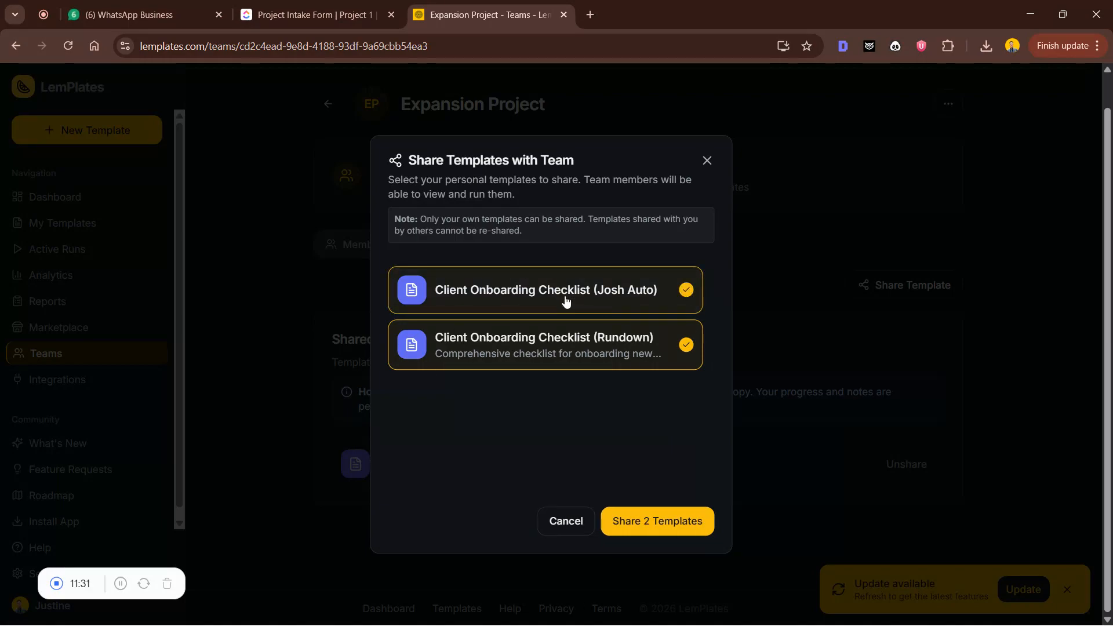
click(677, 529)
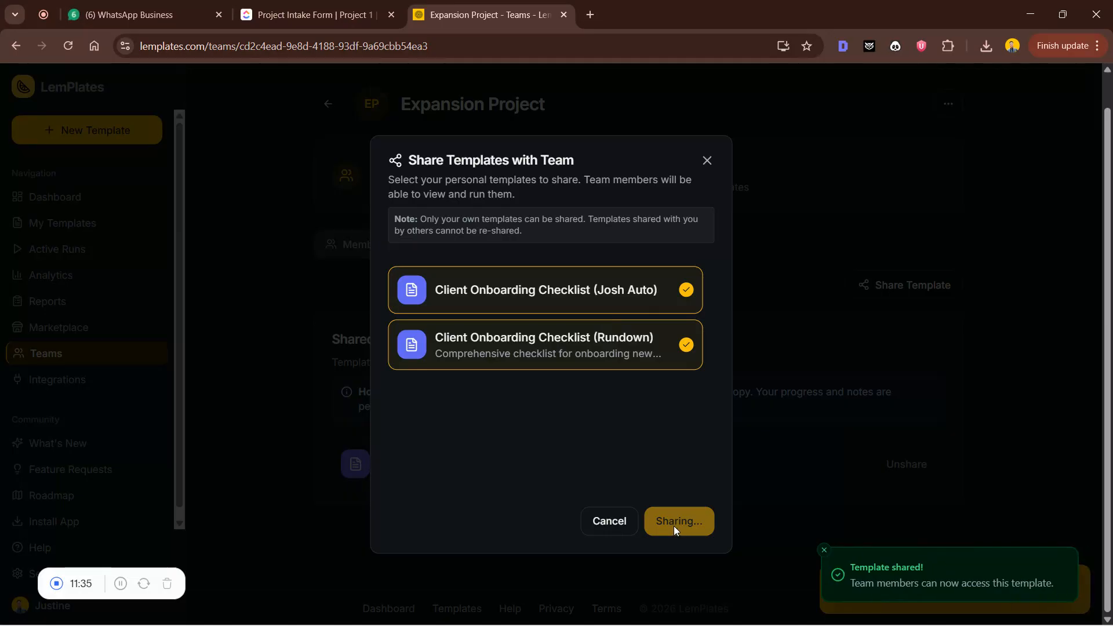
scroll(602, 491, down, 1)
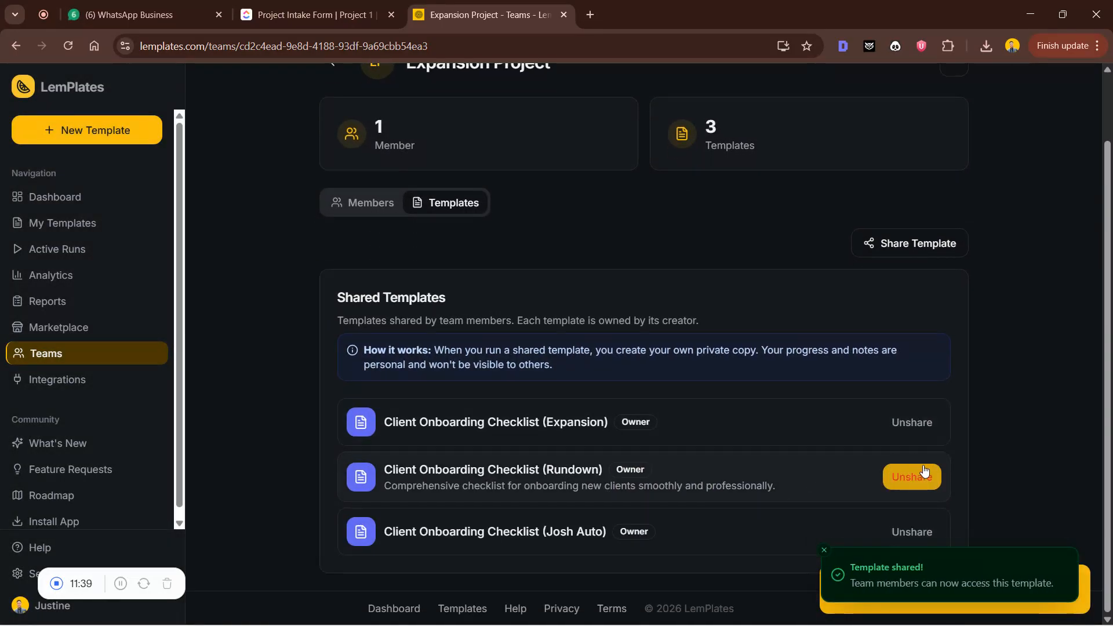
Unshare the Rundown checklist, then the Josh Auto checklist, from the Expansion Project team
click(923, 474)
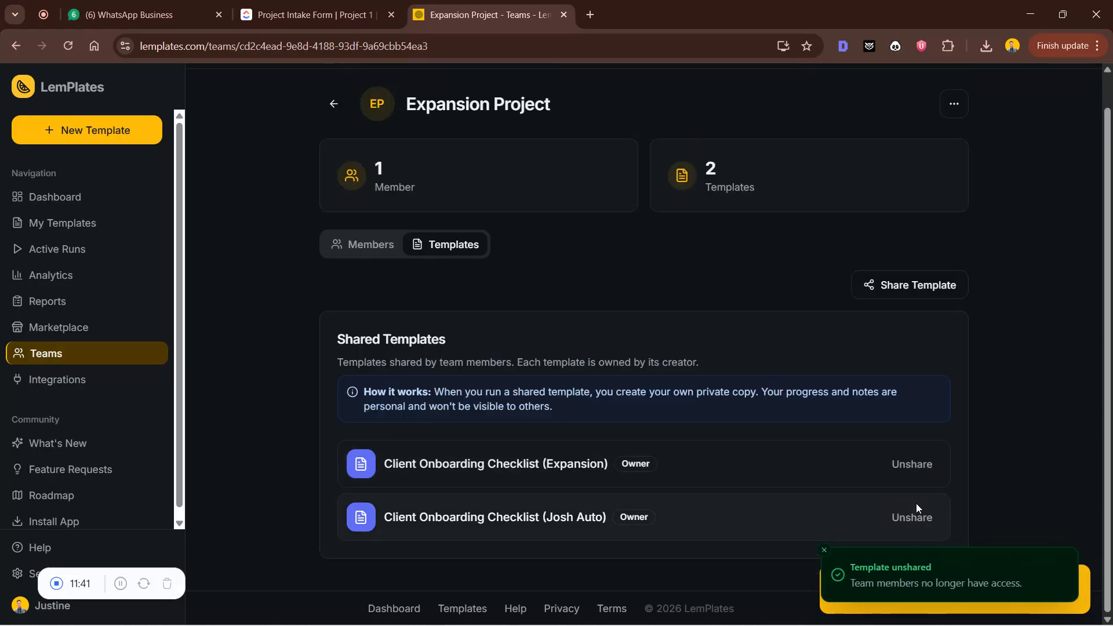
click(916, 510)
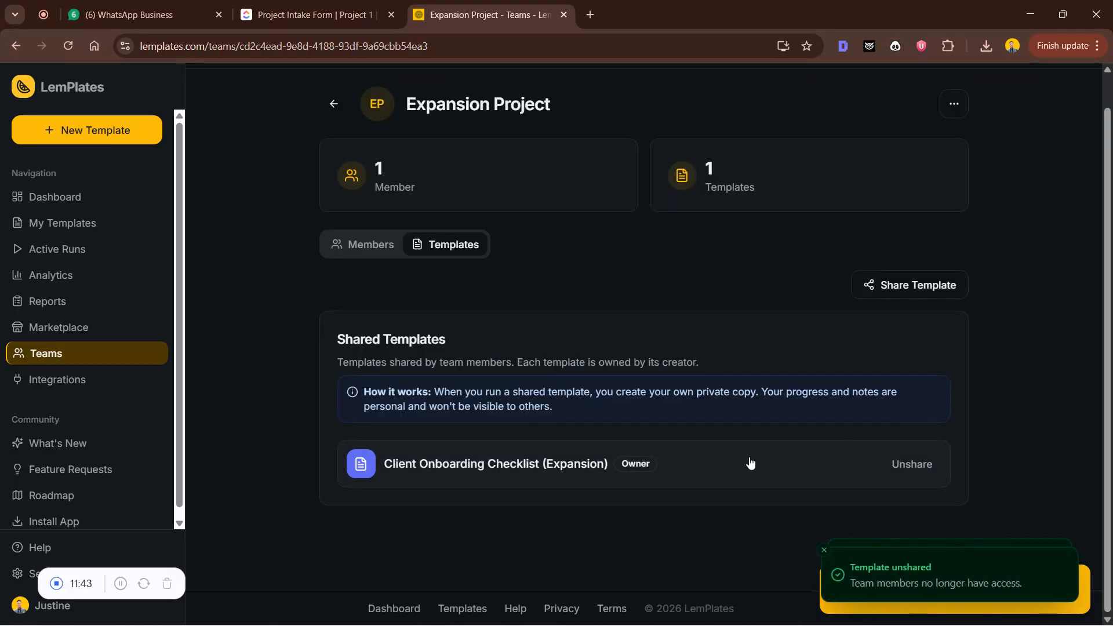